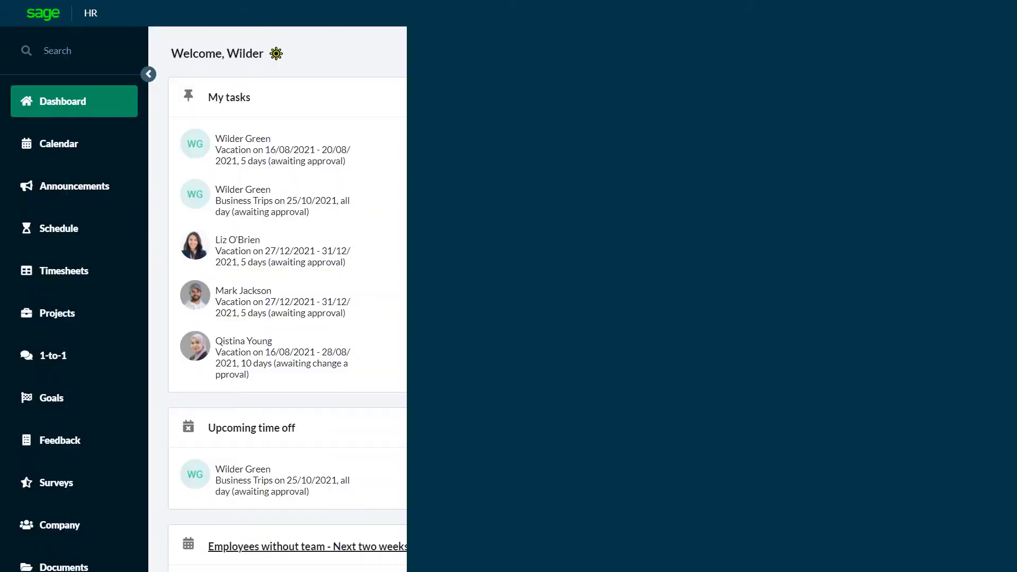
# Scroll down through the Sage HR dashboard
pyautogui.scroll(-1, 1011, 288)
pyautogui.scroll(-3, 1012, 288)
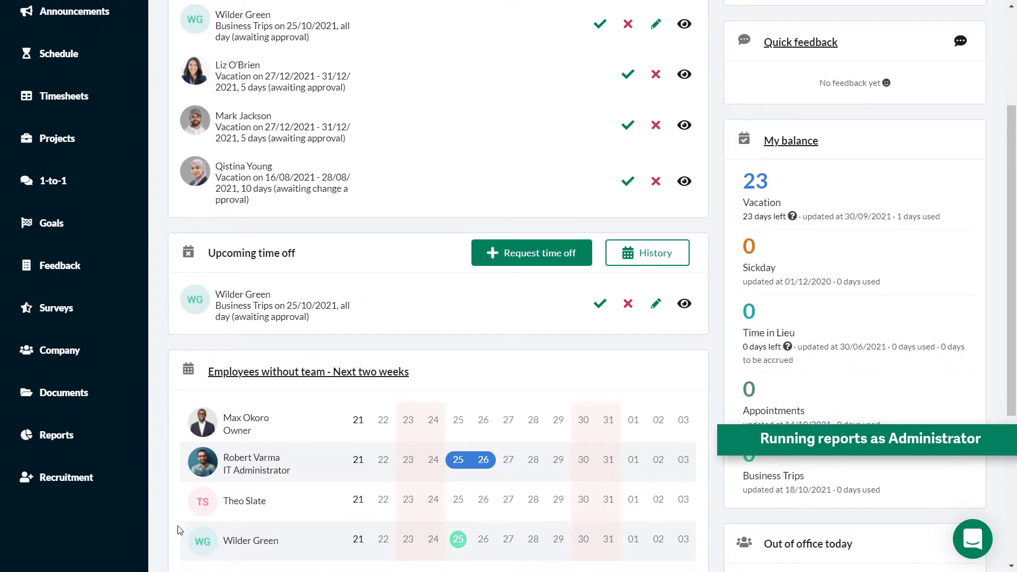
# Open the Time off overview under Reports, limited to the last 30 days
pyautogui.click(95, 442)
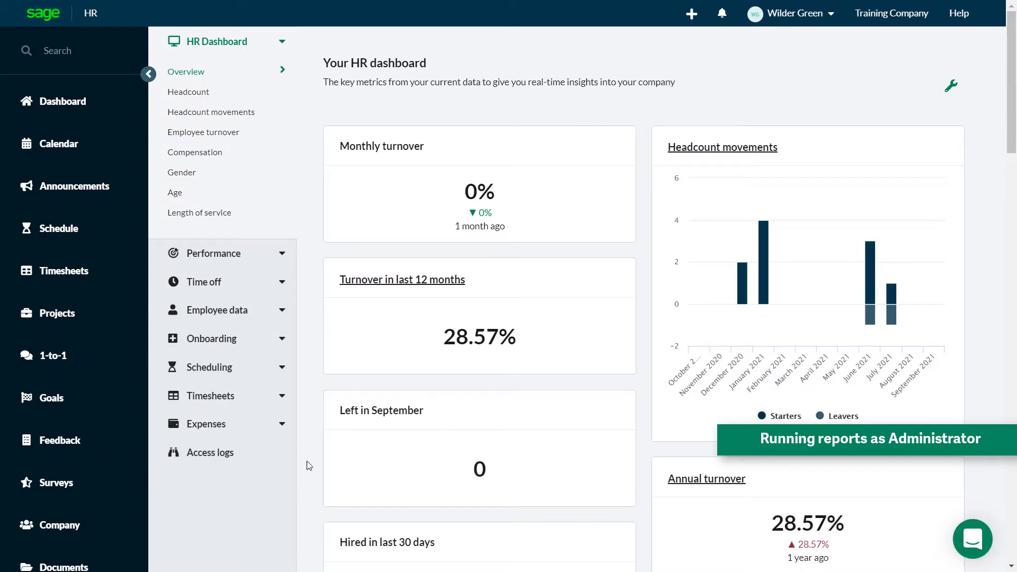
pyautogui.click(280, 282)
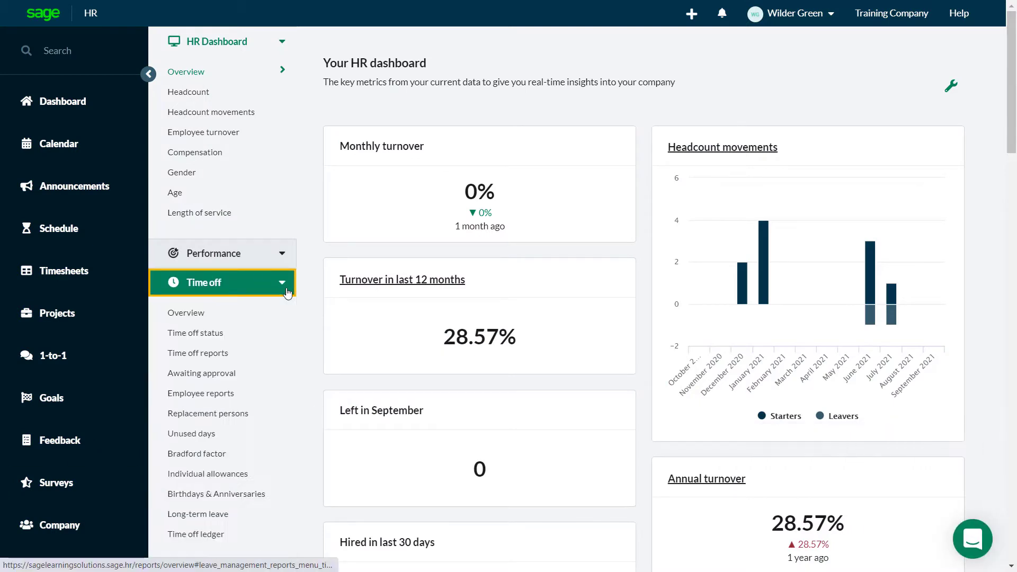
pyautogui.click(253, 313)
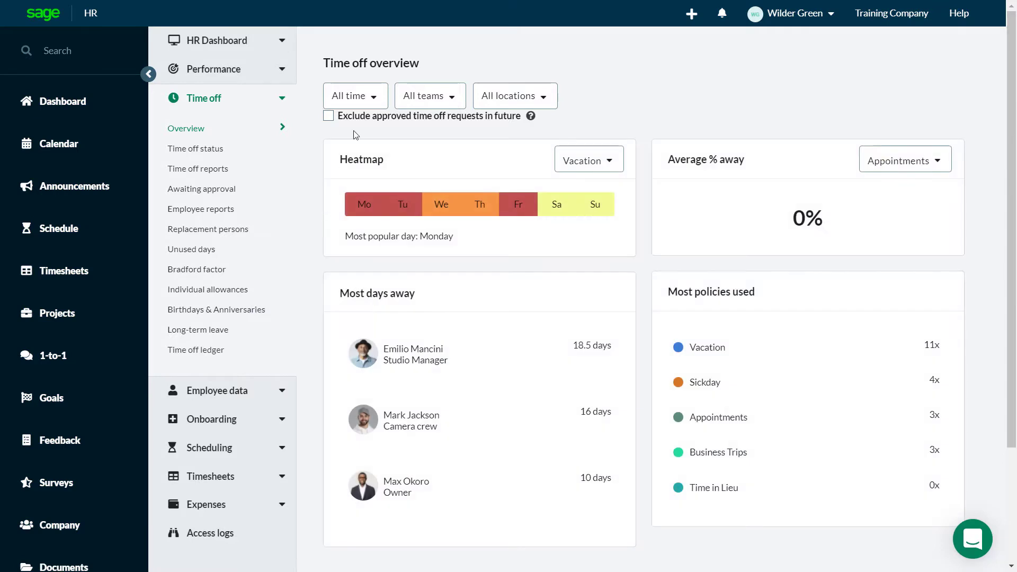
pyautogui.click(354, 96)
pyautogui.click(356, 212)
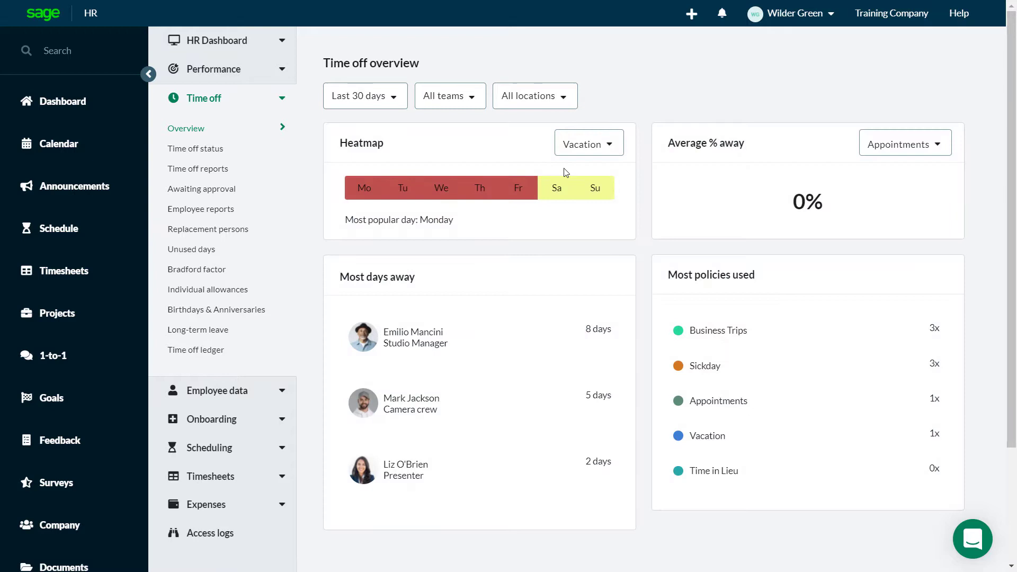
# Set both the heatmap and the Average % away card to the Sickday policy
pyautogui.click(607, 151)
pyautogui.click(606, 199)
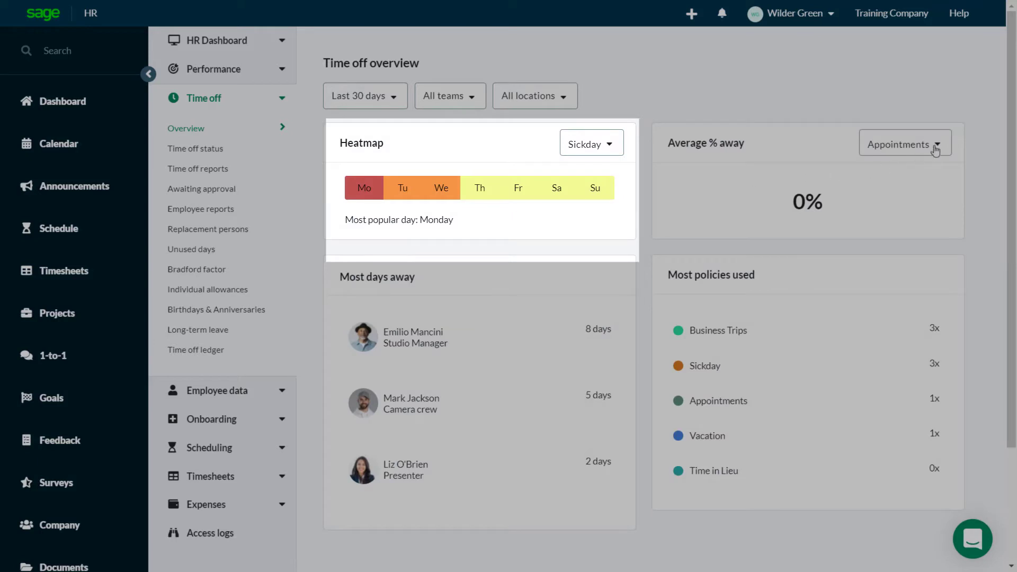
pyautogui.click(938, 143)
pyautogui.click(917, 175)
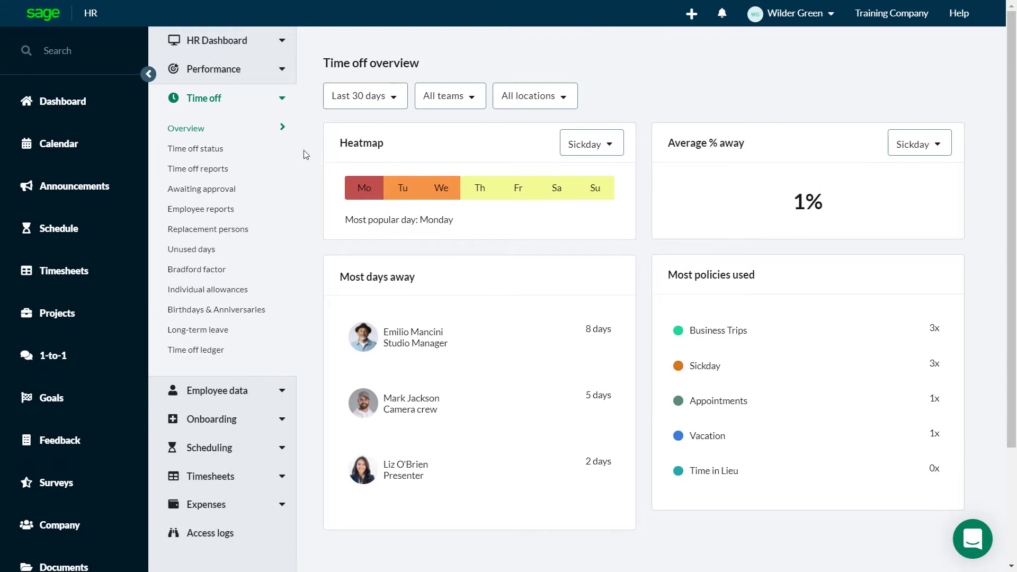
# Generate the Time off status report for the Vacation policy and the Operations team
pyautogui.click(278, 152)
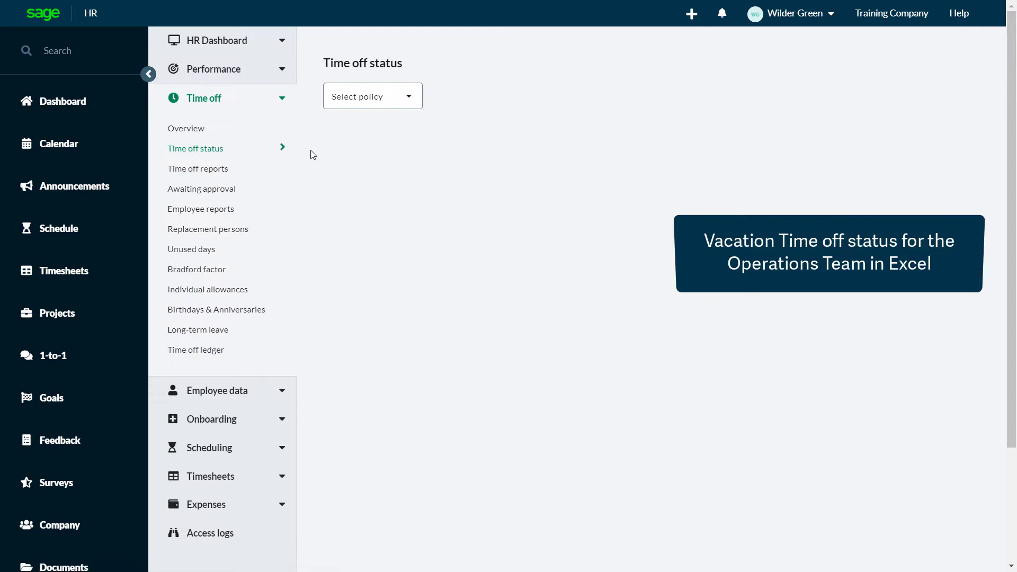
pyautogui.click(397, 102)
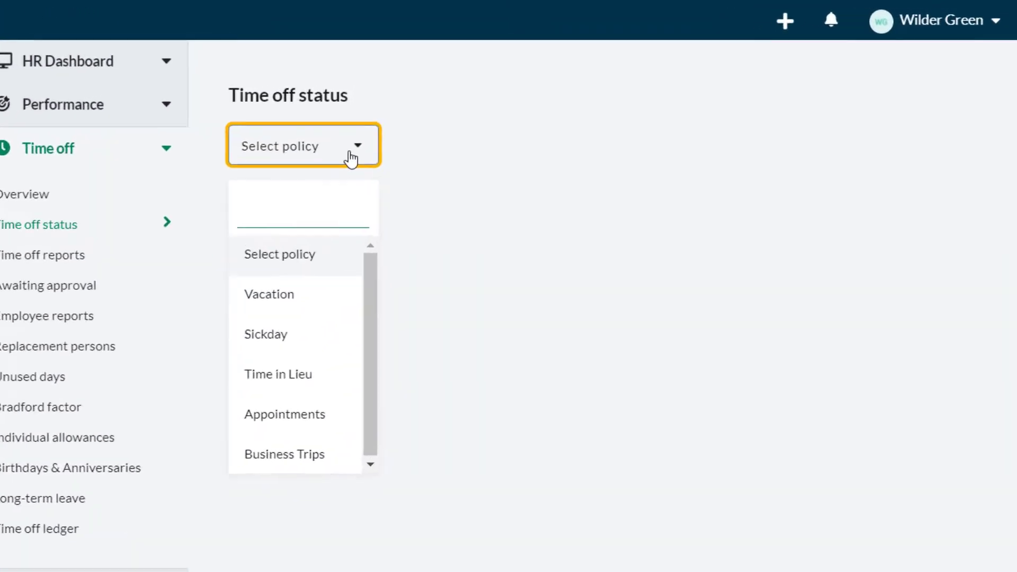
pyautogui.click(341, 304)
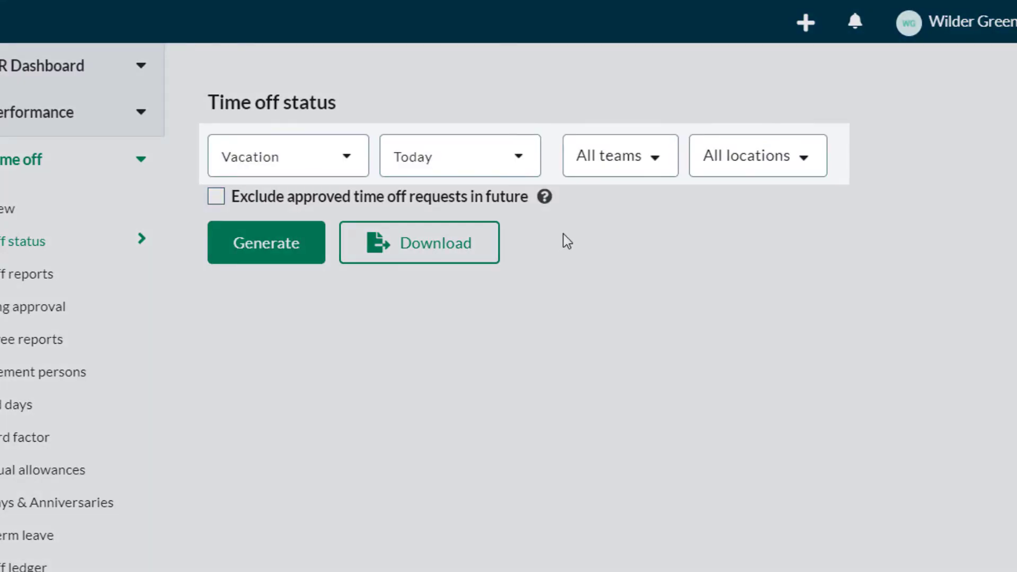
pyautogui.click(650, 175)
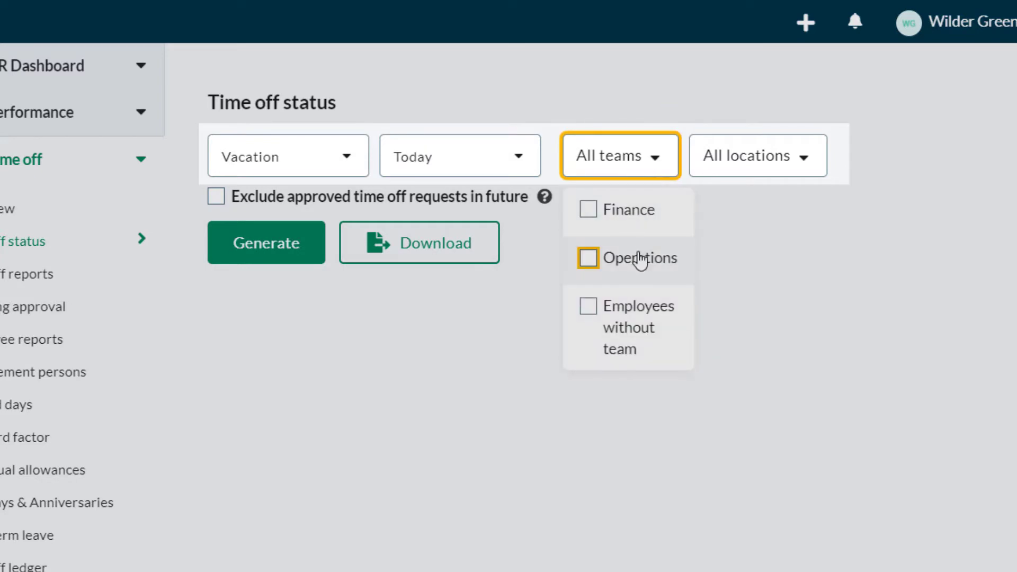
pyautogui.click(641, 261)
pyautogui.click(535, 322)
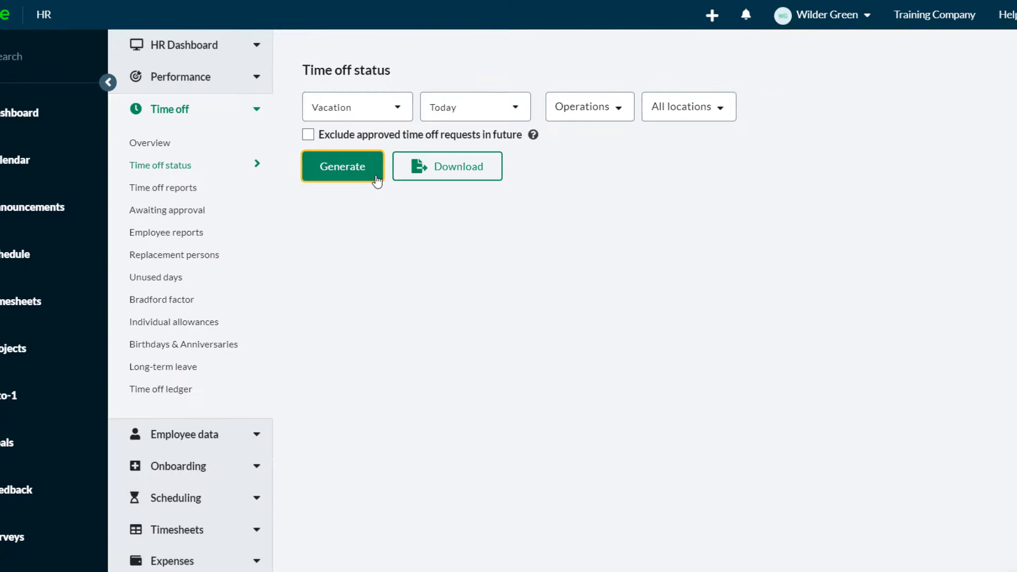
pyautogui.click(315, 258)
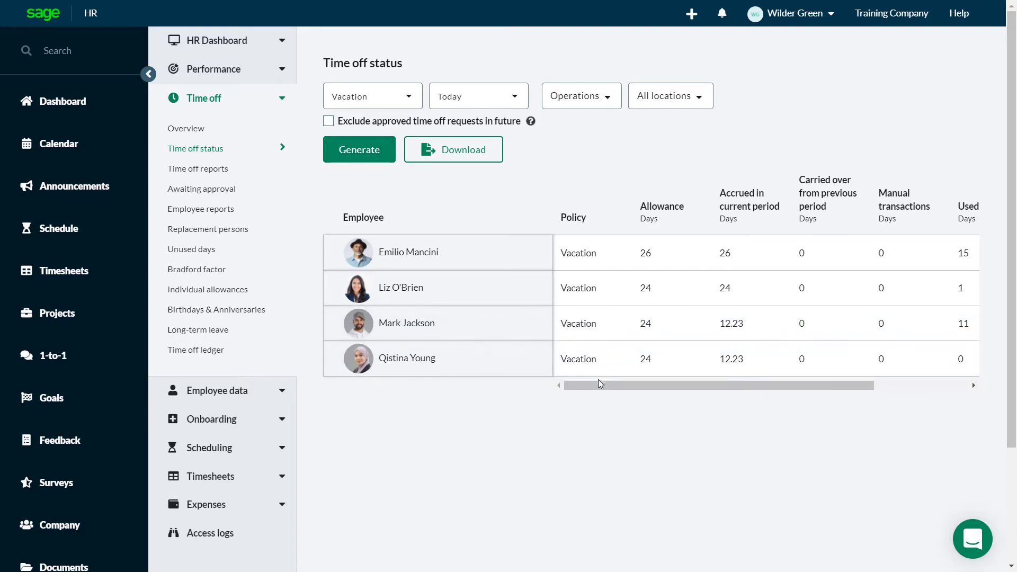
# Export the generated report and download it as an .xlsx spreadsheet
pyautogui.moveTo(598, 379); pyautogui.dragTo(703, 397)
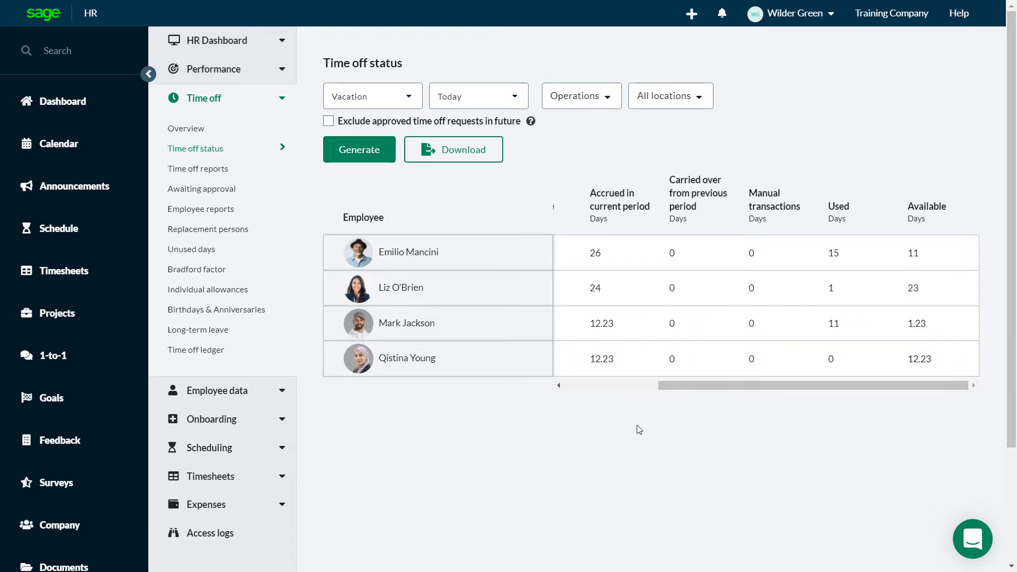
pyautogui.click(471, 158)
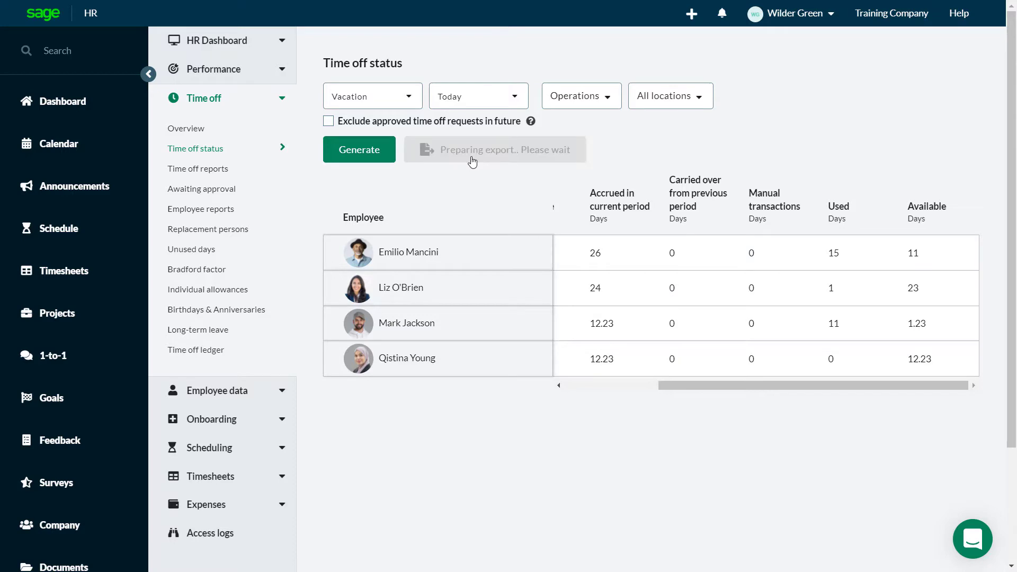
pyautogui.click(472, 159)
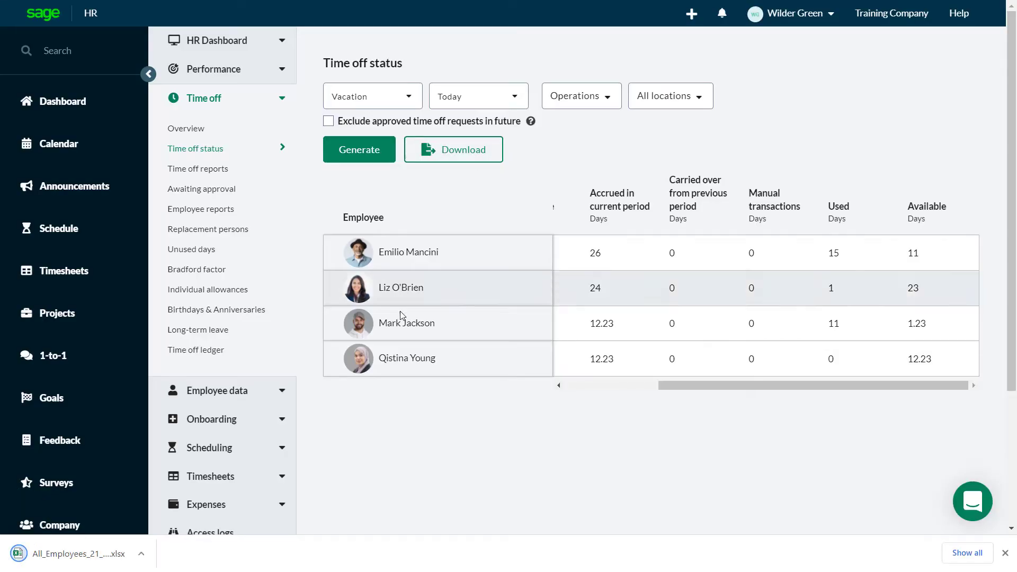
pyautogui.click(113, 555)
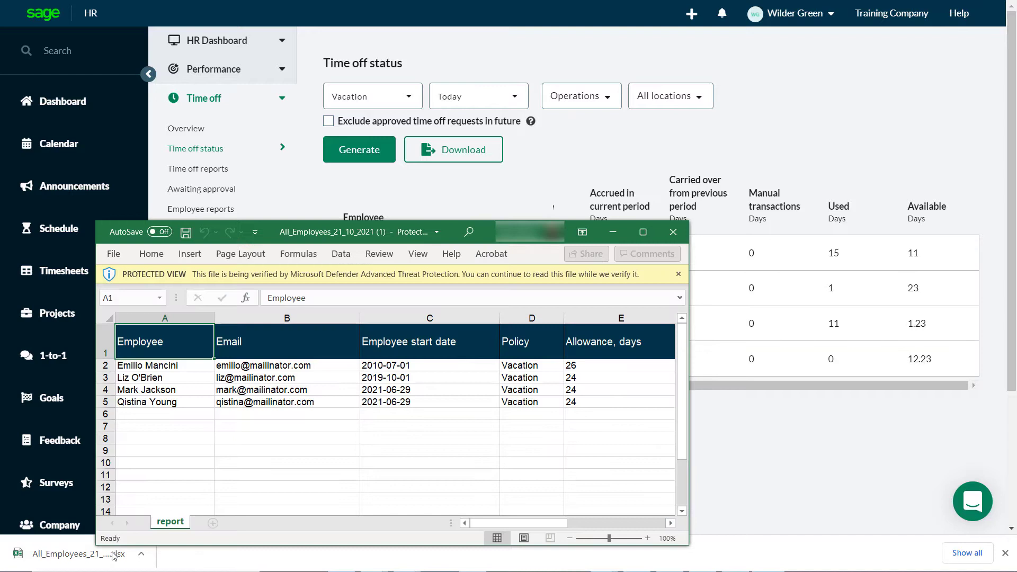
pyautogui.moveTo(485, 523); pyautogui.dragTo(587, 523)
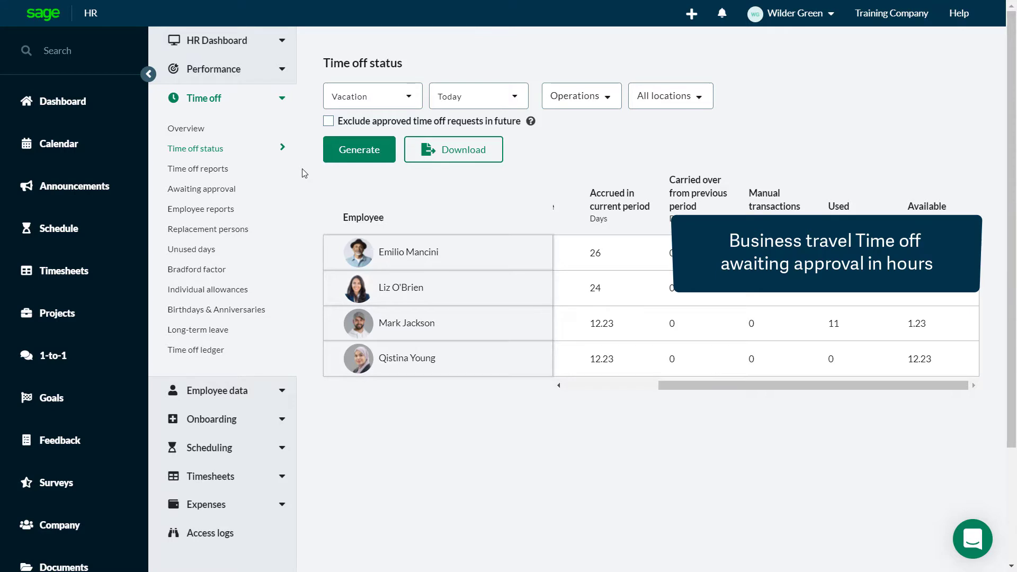
# Generate a time off report for Everyone, Business Trips, in Hours, status Awaiting approval
pyautogui.click(283, 175)
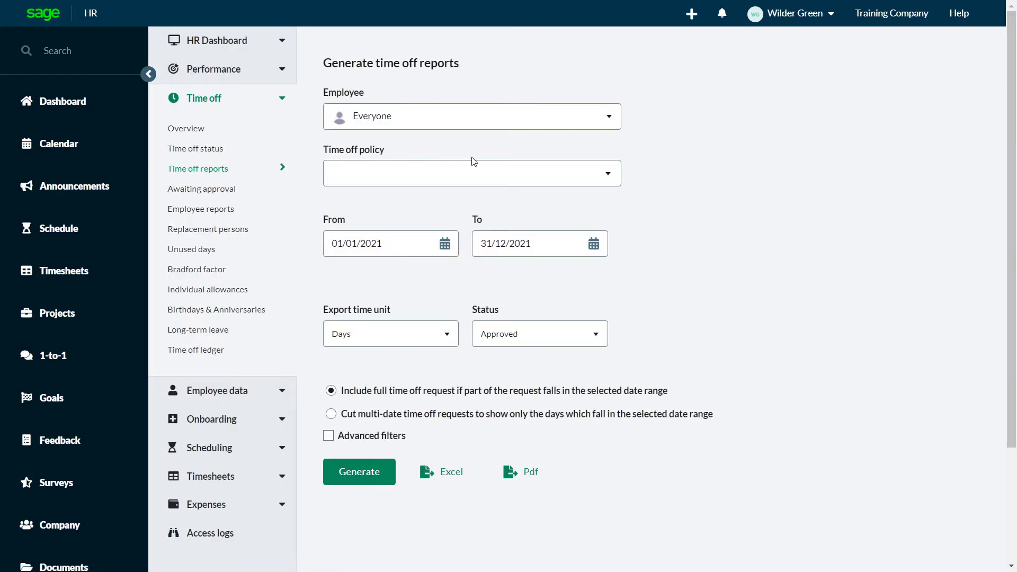
pyautogui.click(608, 127)
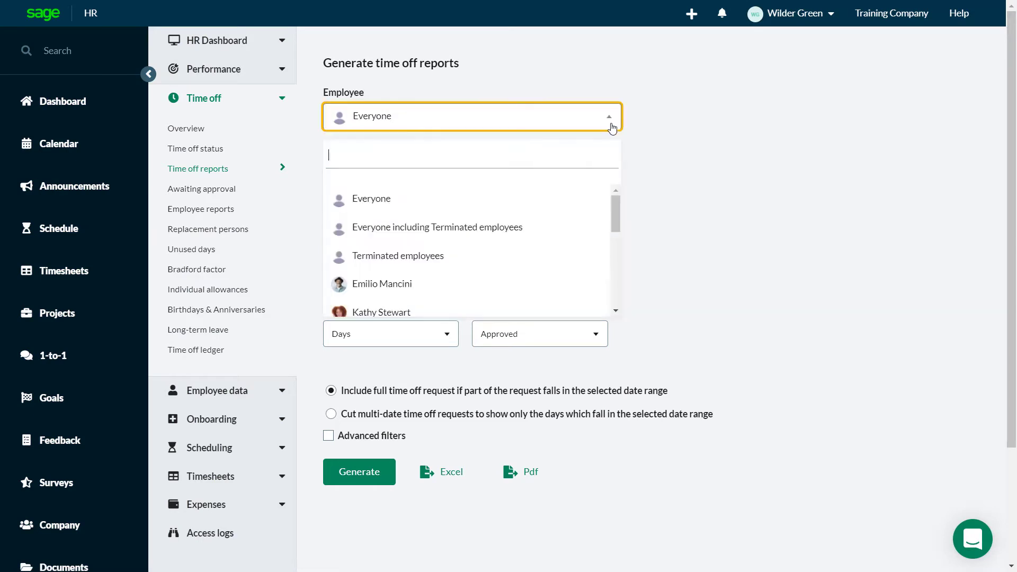
pyautogui.click(561, 188)
pyautogui.click(609, 175)
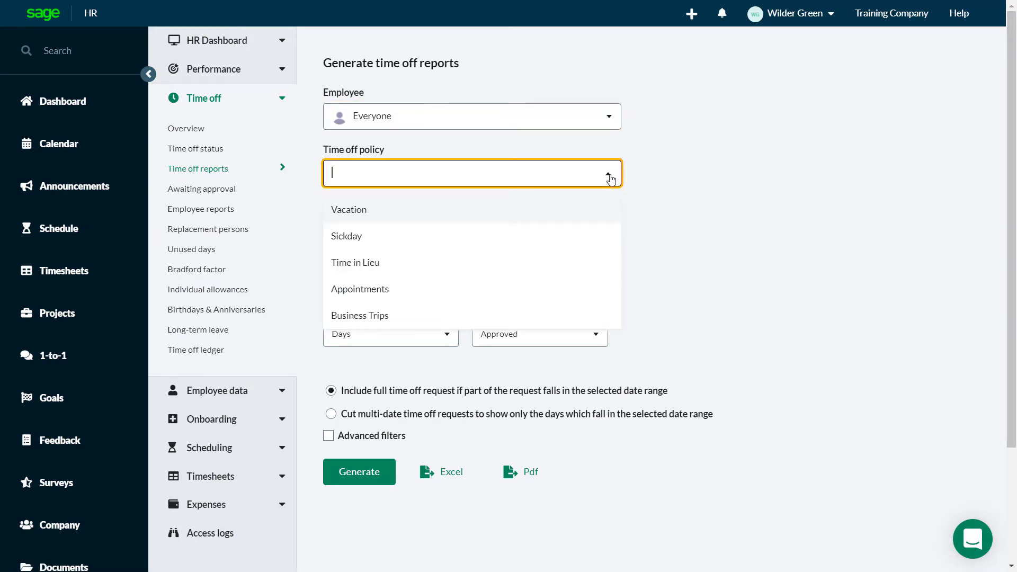
pyautogui.click(568, 316)
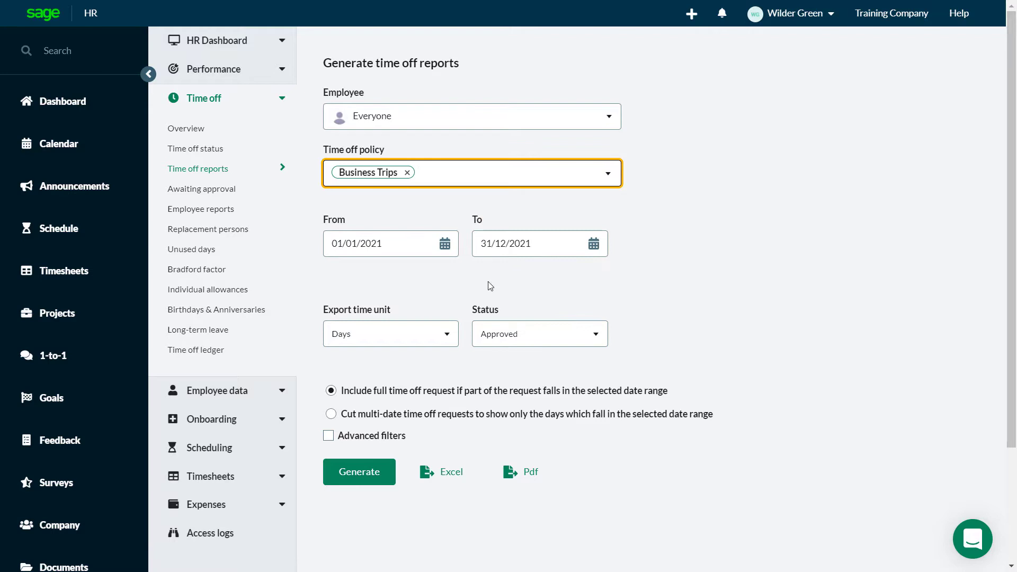
pyautogui.click(447, 334)
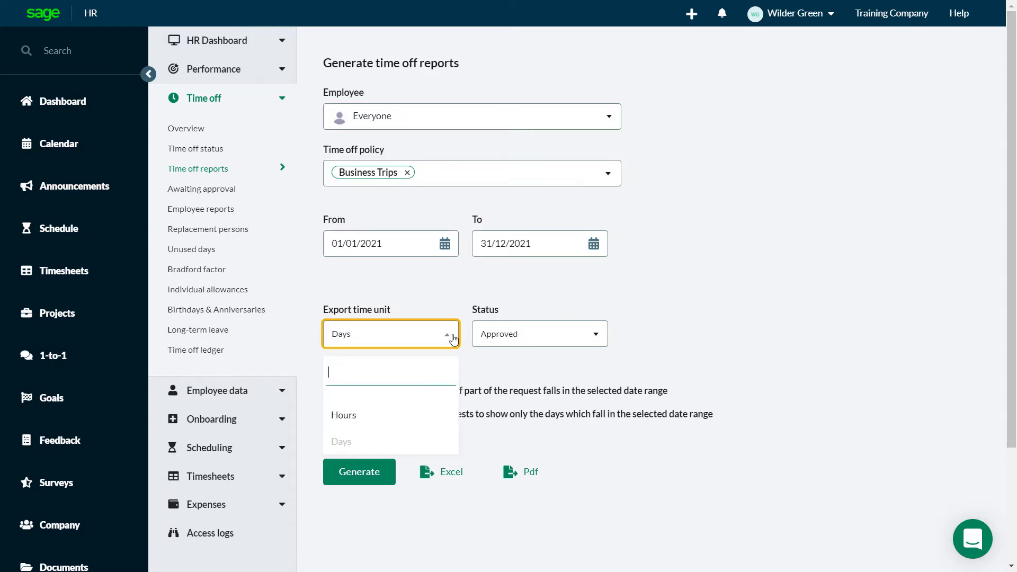
pyautogui.click(422, 415)
pyautogui.click(596, 336)
pyautogui.click(564, 445)
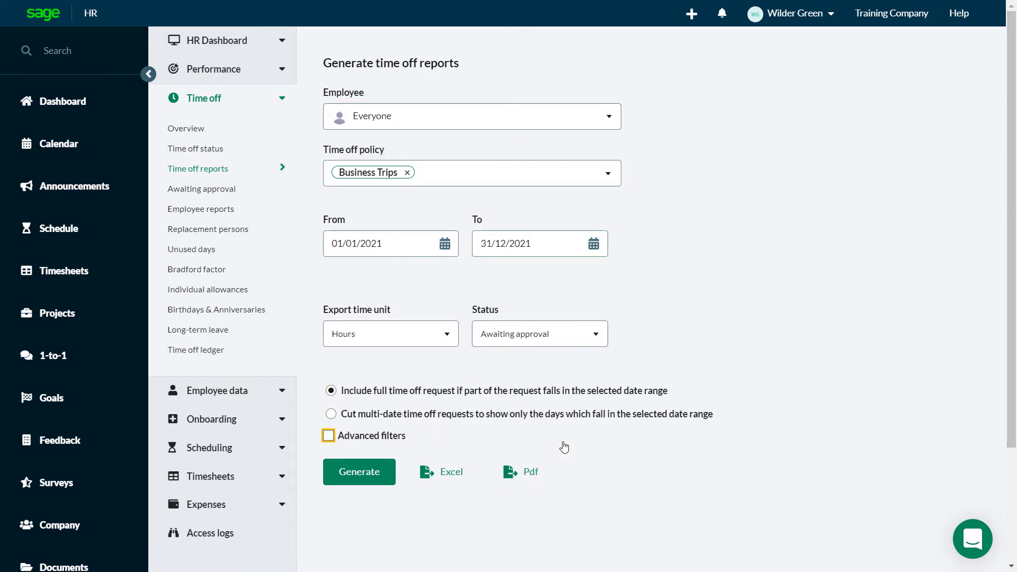
pyautogui.click(397, 470)
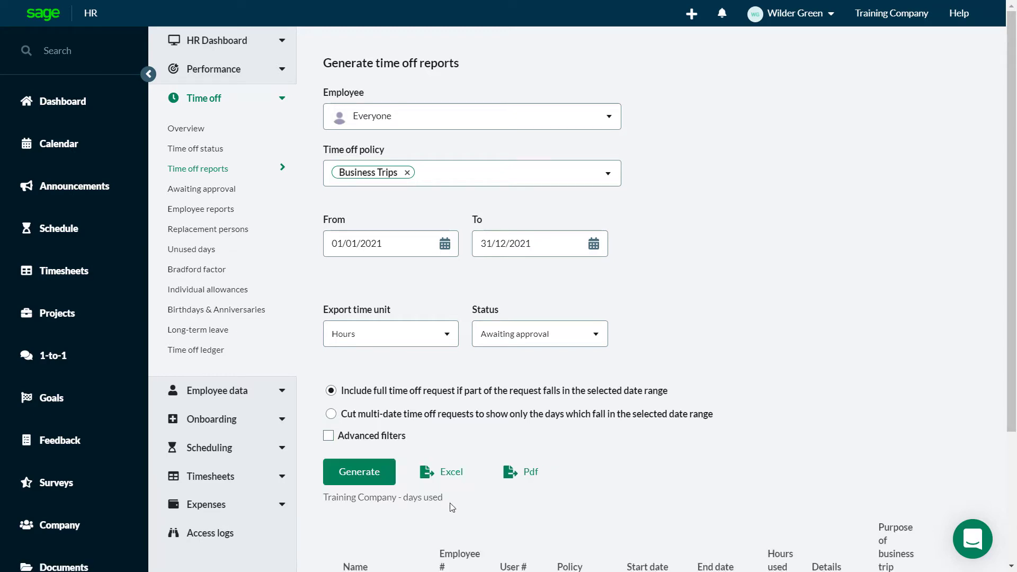
# Export the report as PDF and open the first PDF from the downloaded zip
pyautogui.moveTo(1014, 304); pyautogui.dragTo(1015, 460)
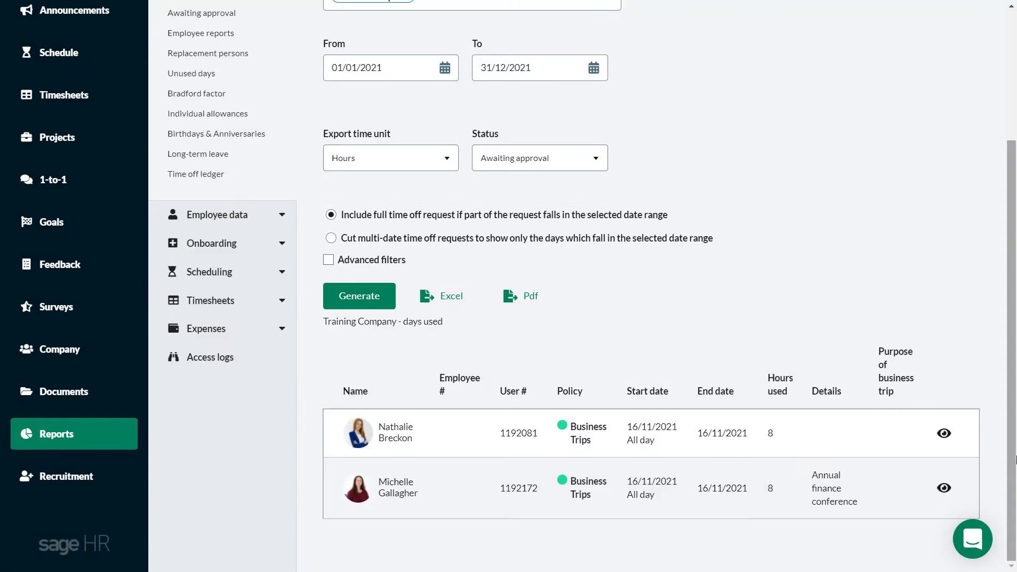
pyautogui.click(524, 300)
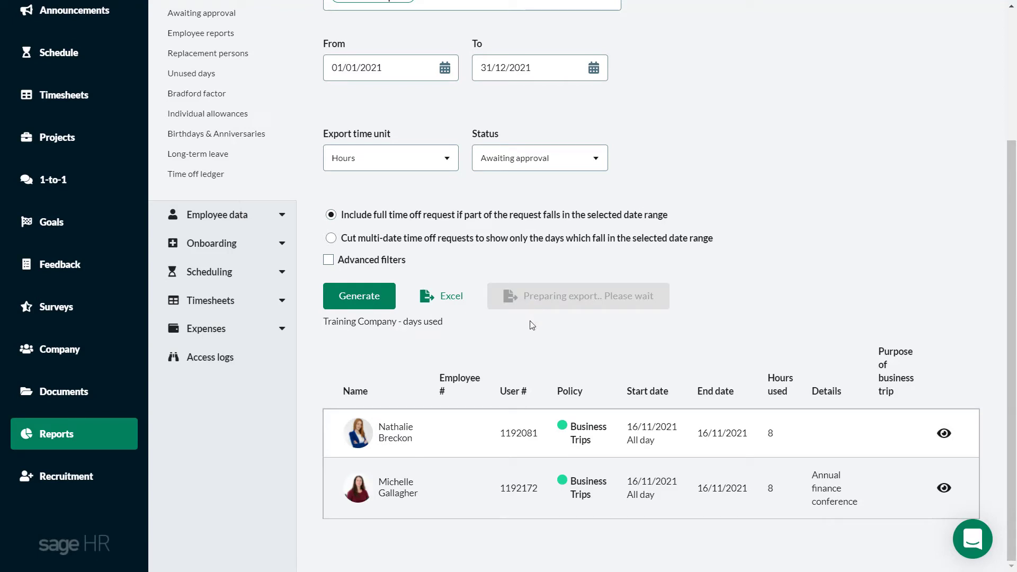
pyautogui.click(534, 307)
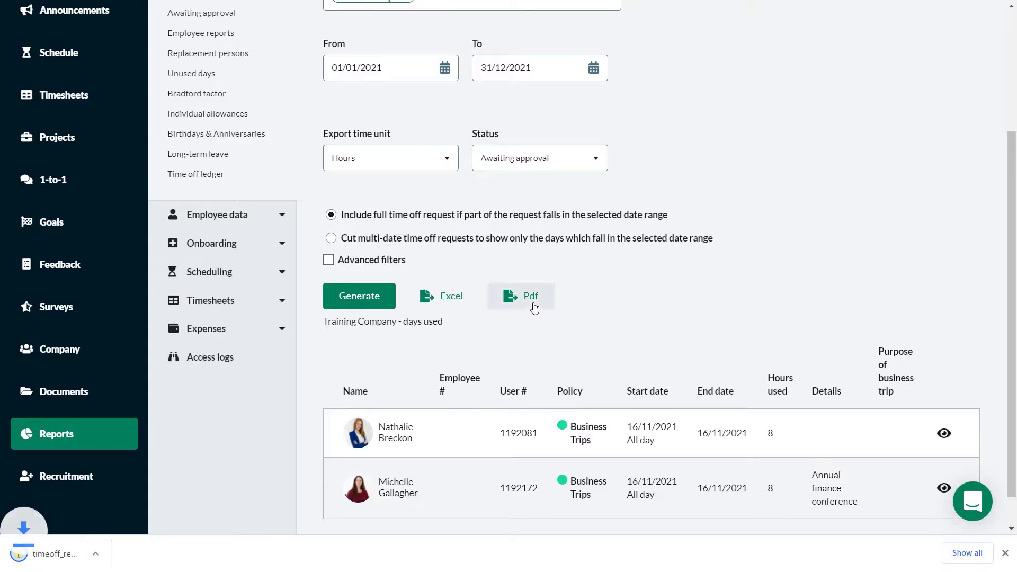
pyautogui.click(103, 551)
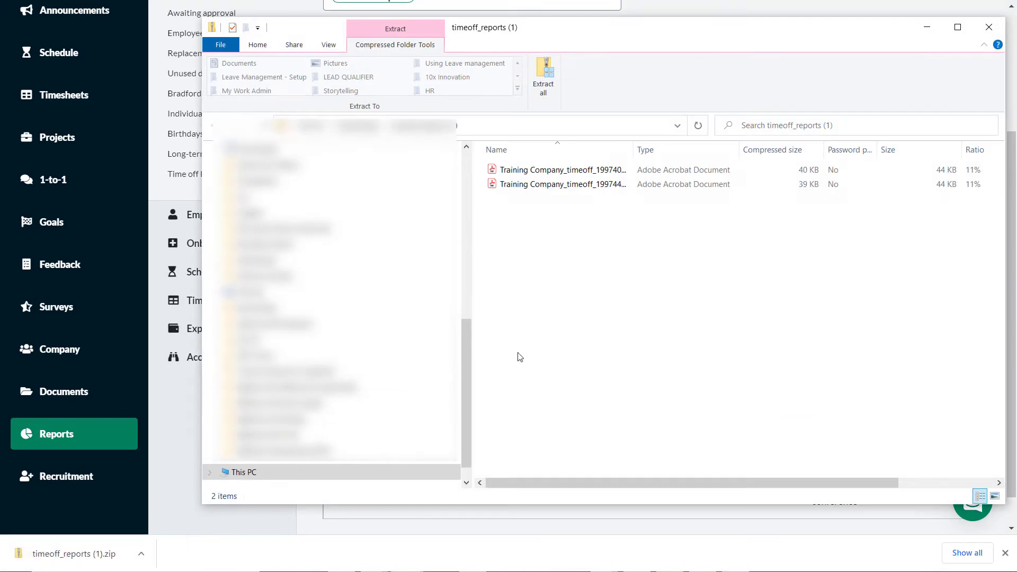
pyautogui.click(600, 172)
pyautogui.doubleClick(600, 170)
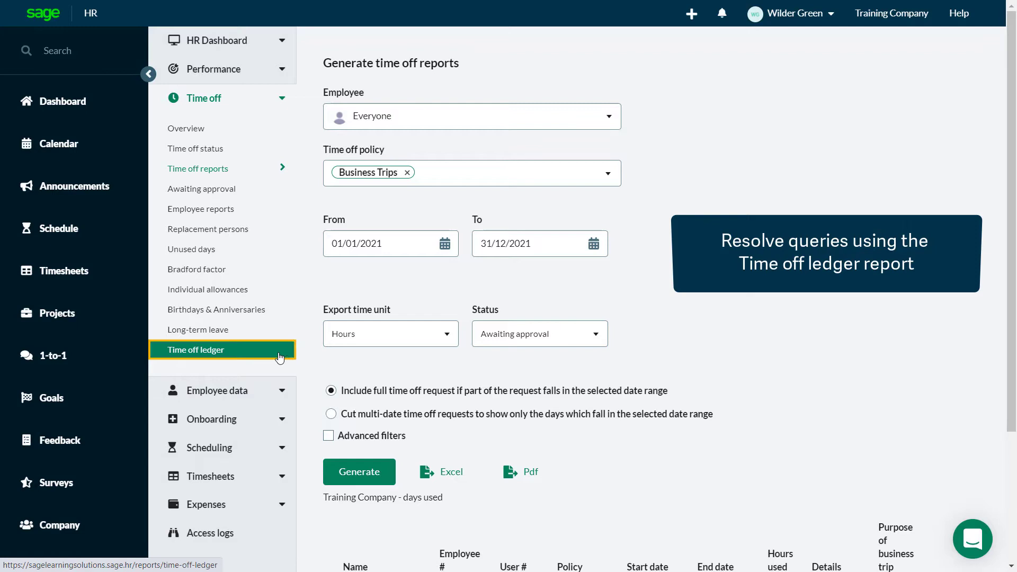
# Open the Time off ledger, view the request behind an approval entry, and return
pyautogui.click(280, 359)
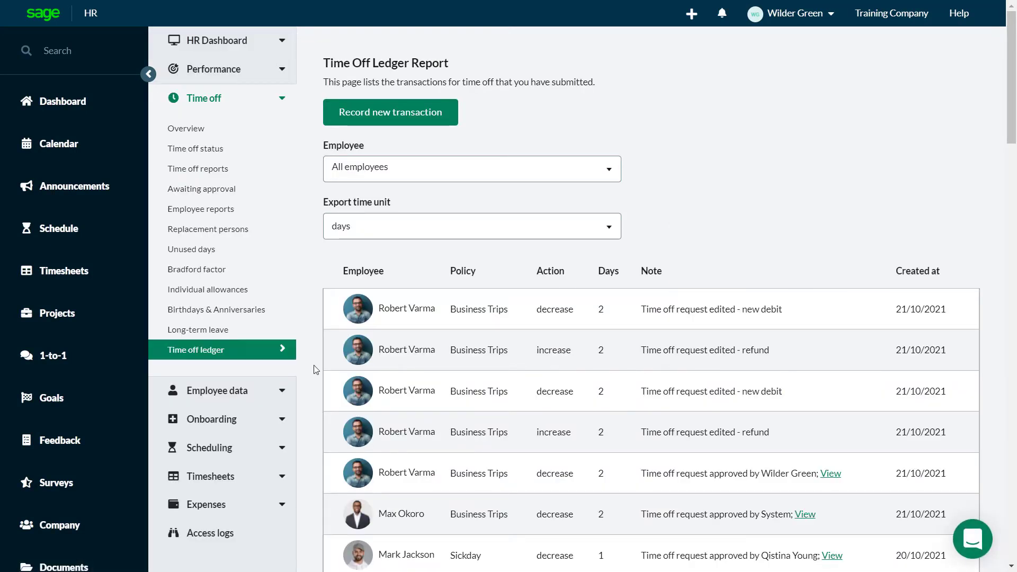
pyautogui.click(829, 474)
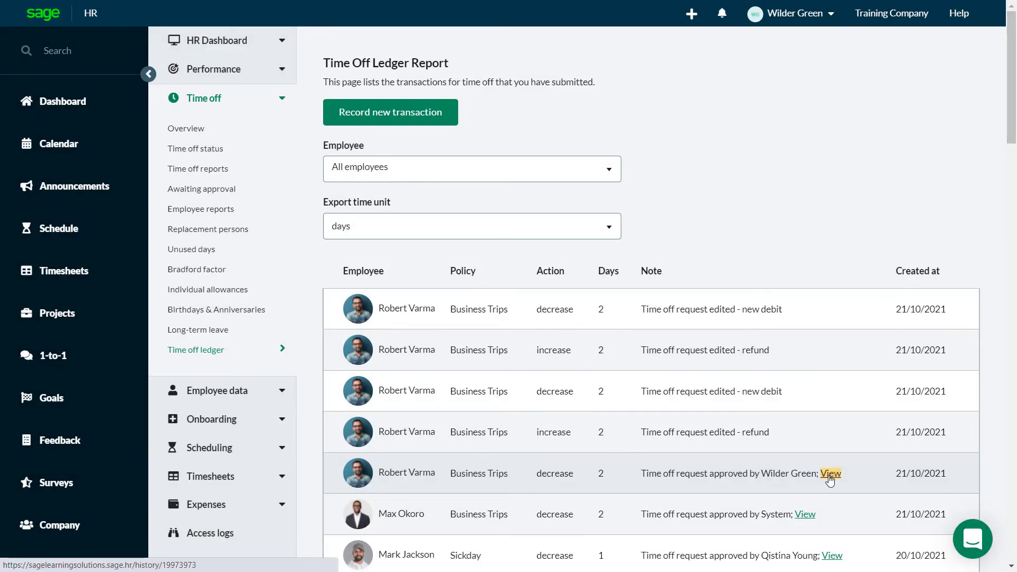
pyautogui.click(829, 473)
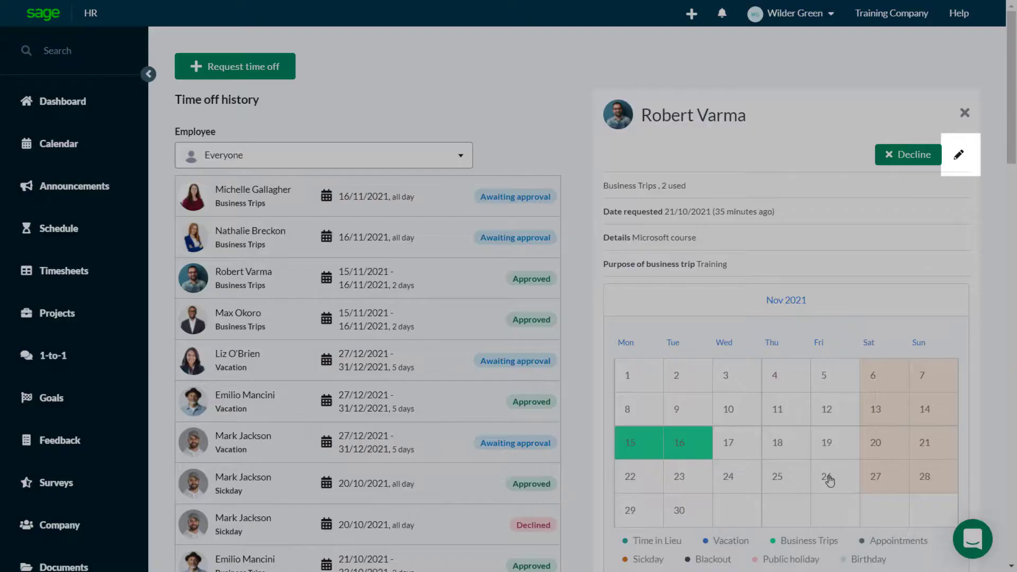
pyautogui.hotkey('alt', 'Left')
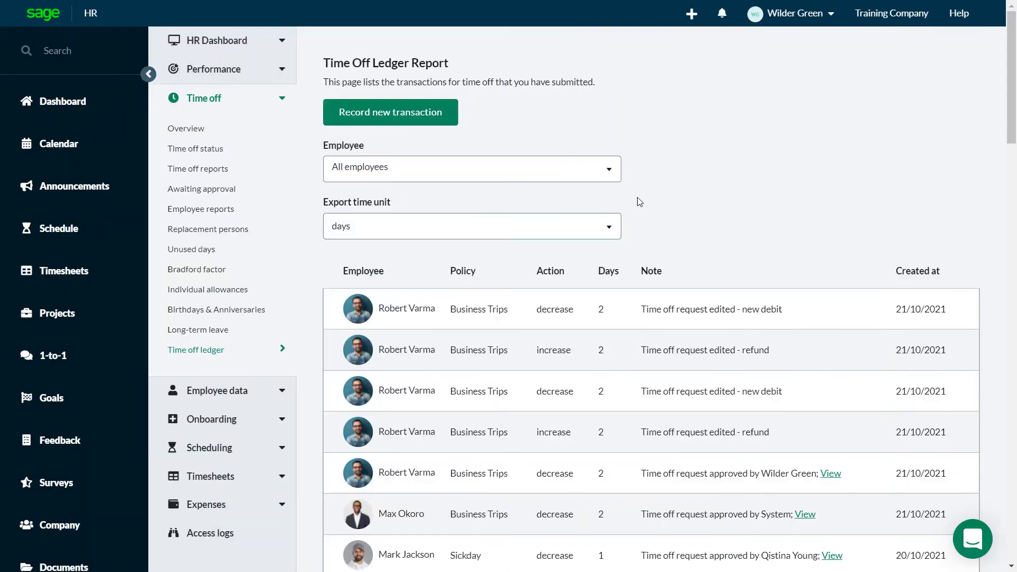
# Filter the ledger to one employee's transactions and scroll through them
pyautogui.click(609, 169)
pyautogui.scroll(-3, 563, 286)
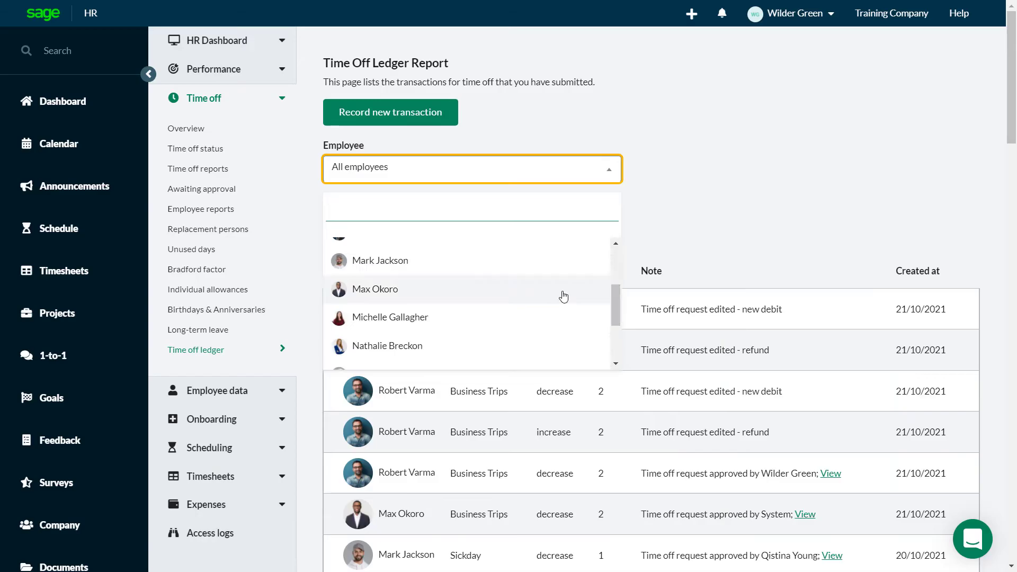
pyautogui.click(563, 292)
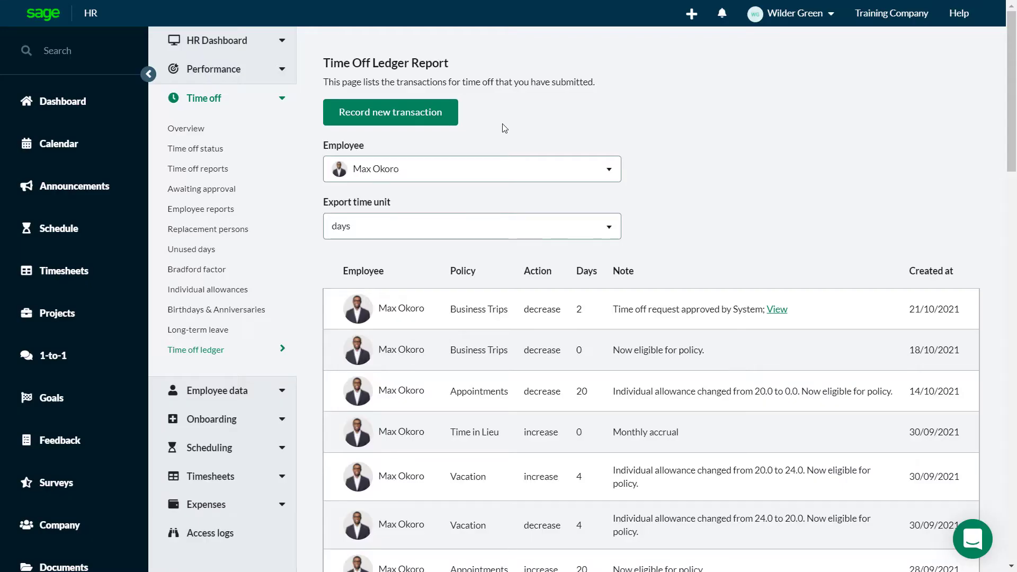
pyautogui.moveTo(1012, 169); pyautogui.dragTo(1015, 540)
# Open the Bradford factor report and scroll down to the employee score table
pyautogui.click(268, 269)
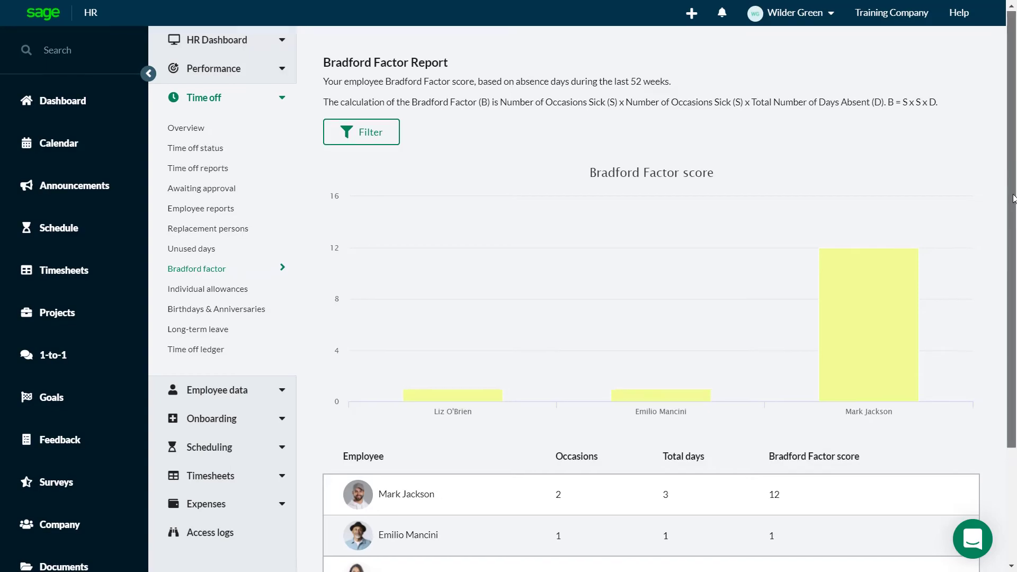
pyautogui.moveTo(1010, 198); pyautogui.dragTo(1013, 231)
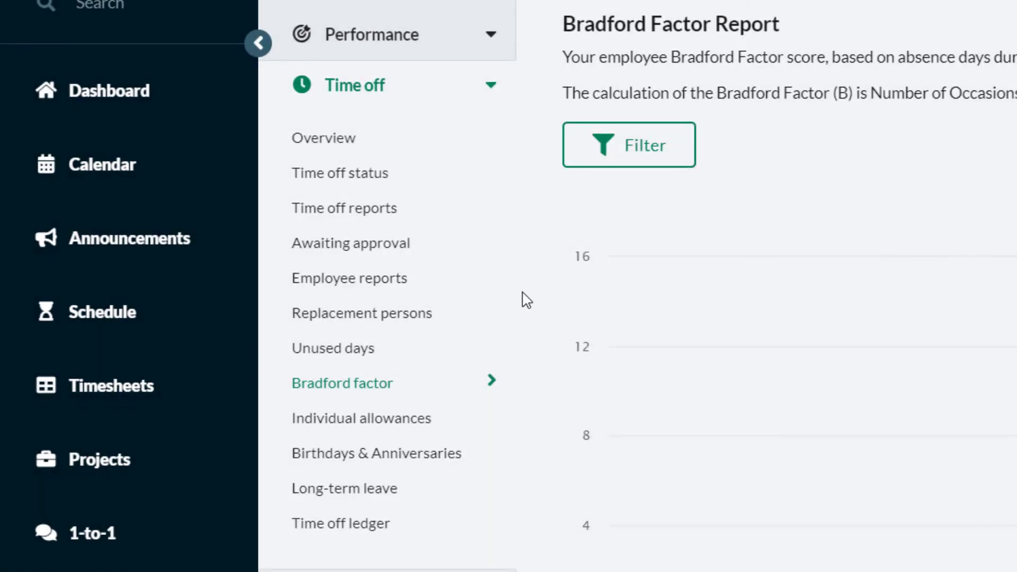
# Generate an employee time off report for one chosen employee over the last 7 days
pyautogui.click(495, 289)
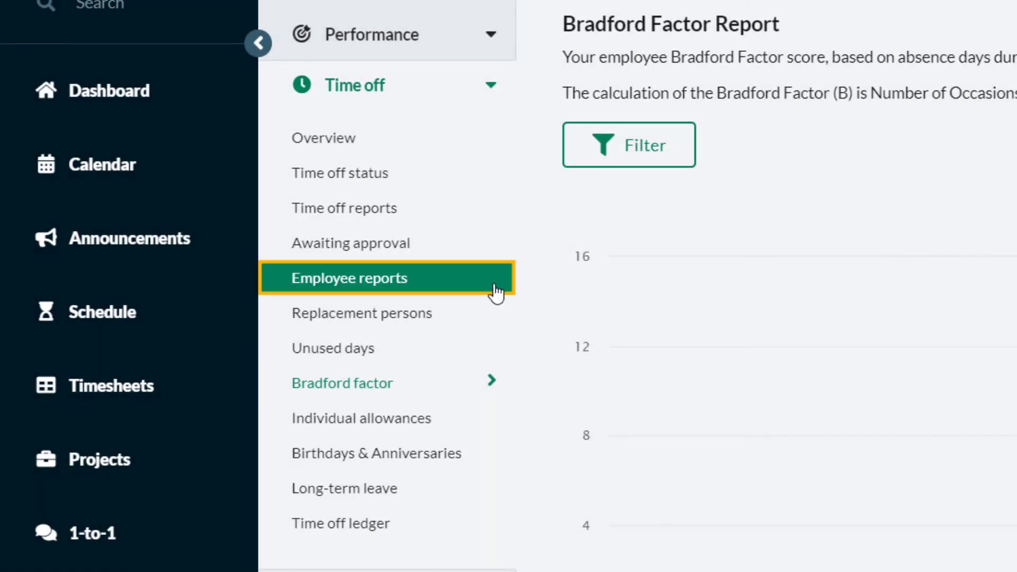
pyautogui.click(655, 149)
pyautogui.moveTo(614, 222); pyautogui.dragTo(614, 273)
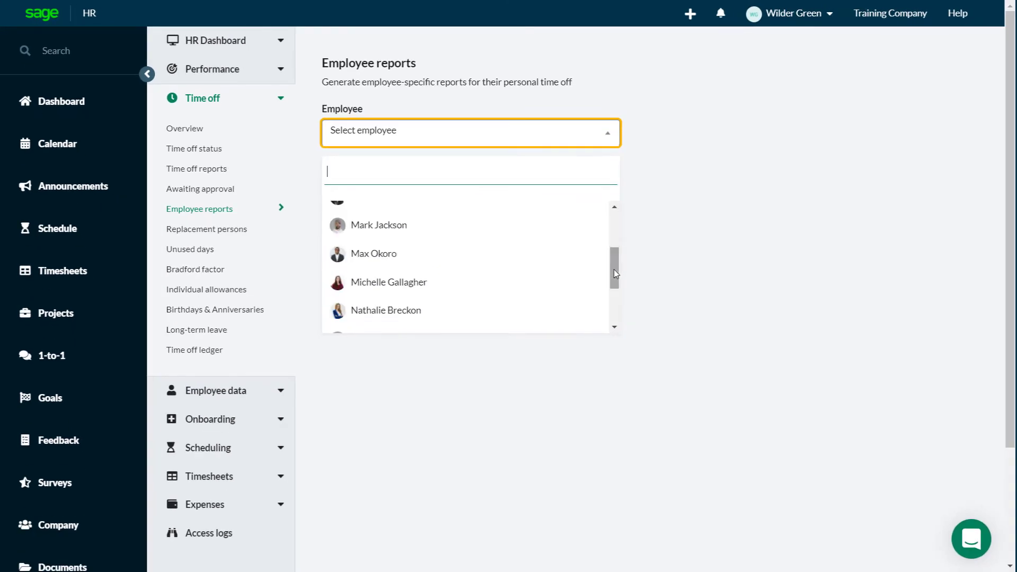
pyautogui.click(551, 227)
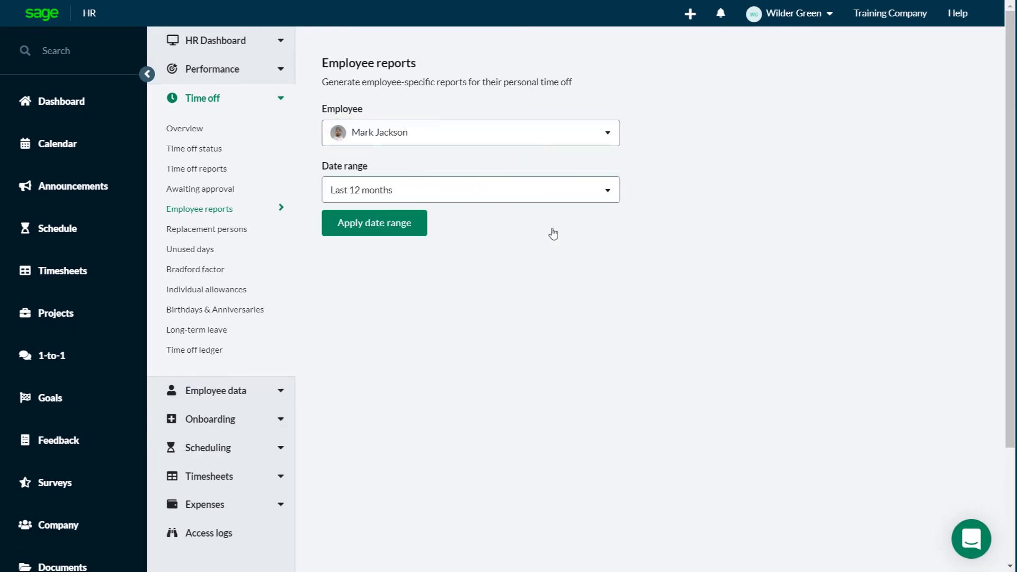
pyautogui.click(524, 201)
pyautogui.click(515, 271)
pyautogui.click(421, 232)
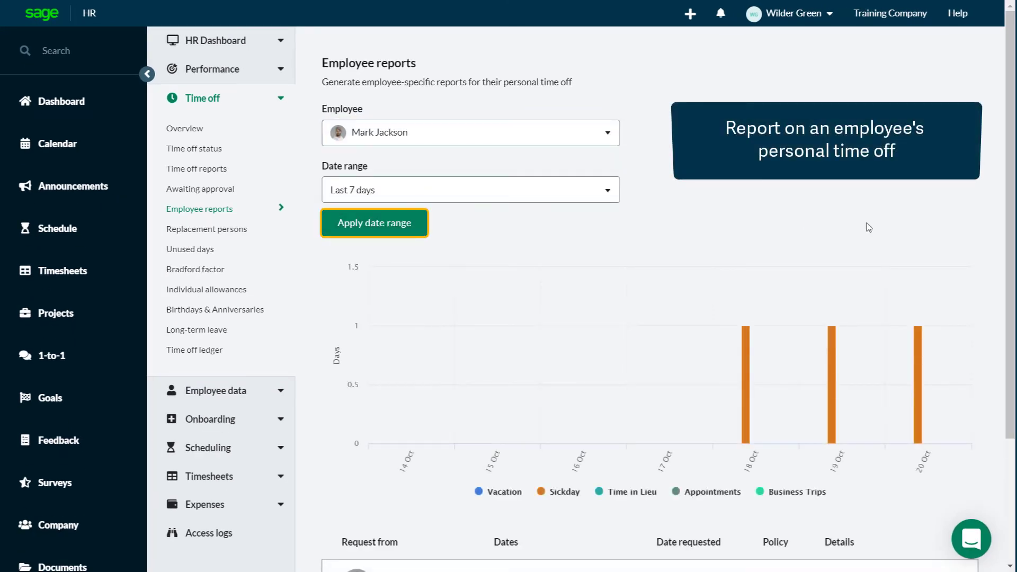
# In Unused days, list Finance employees with 10+ and then 5–10 unused vacation days
pyautogui.scroll(-3, 982, 184)
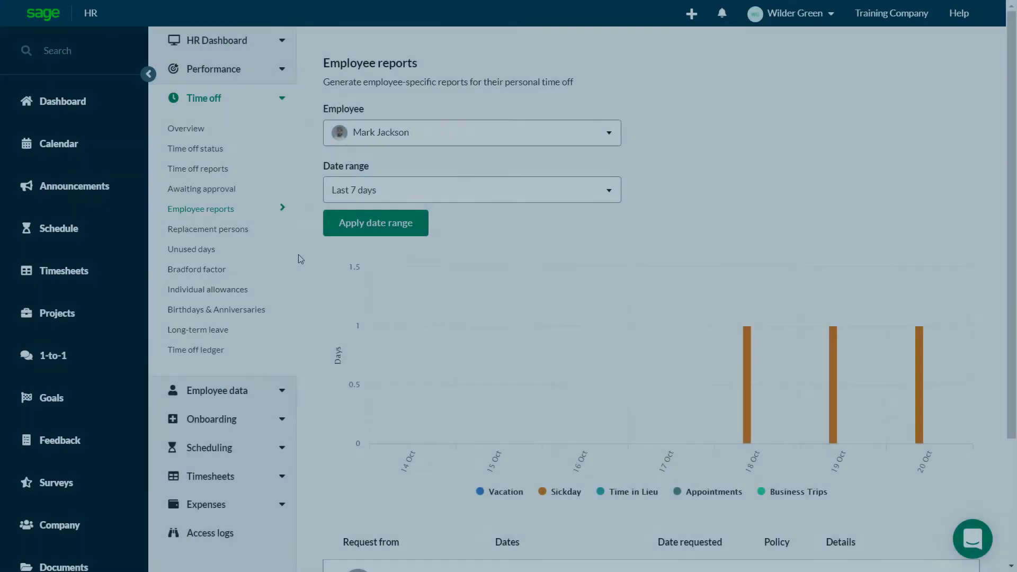
pyautogui.click(271, 251)
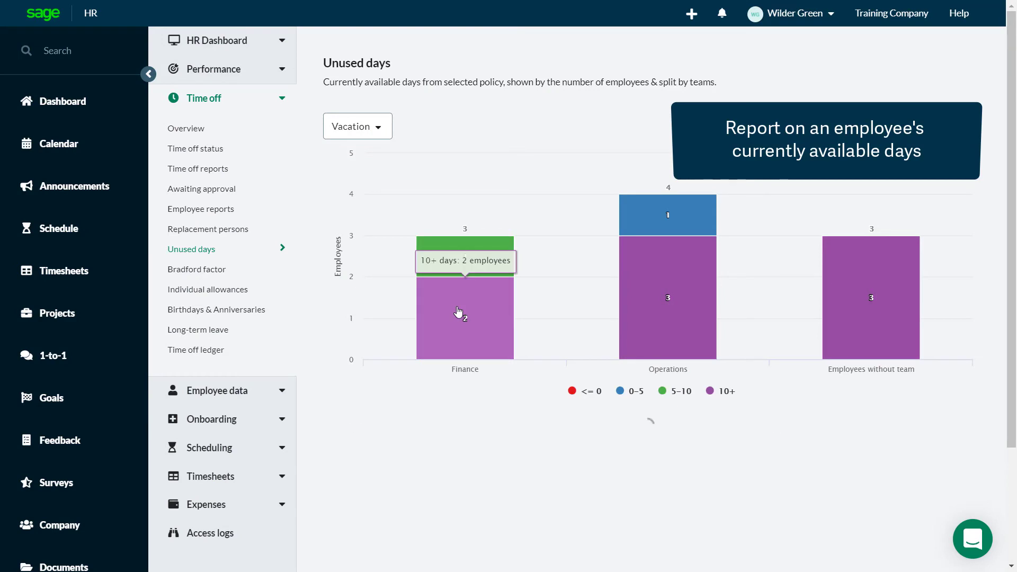
pyautogui.click(458, 312)
pyautogui.click(487, 259)
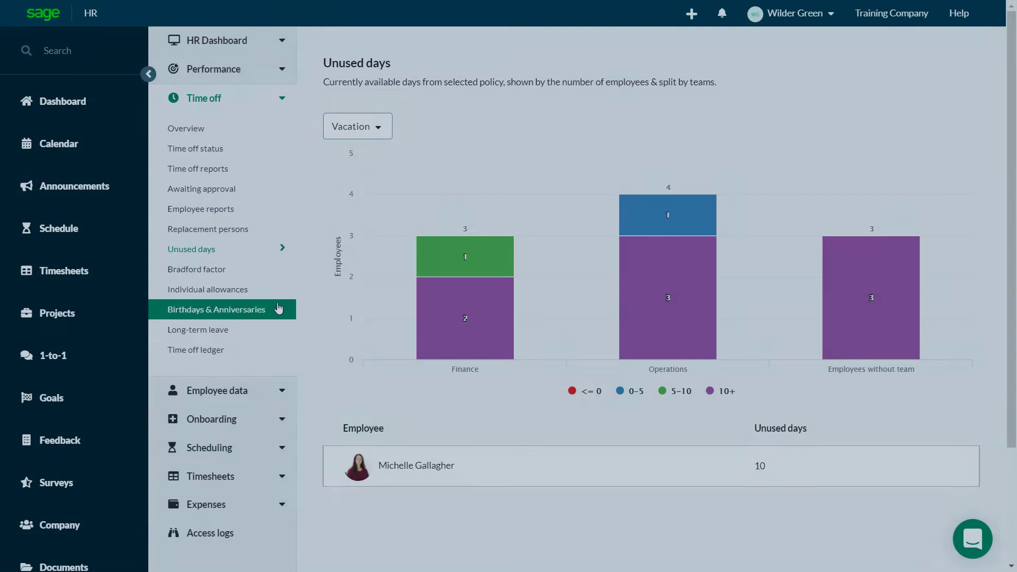
# Open Birthdays & Anniversaries showing only anniversaries for the next two years
pyautogui.click(278, 311)
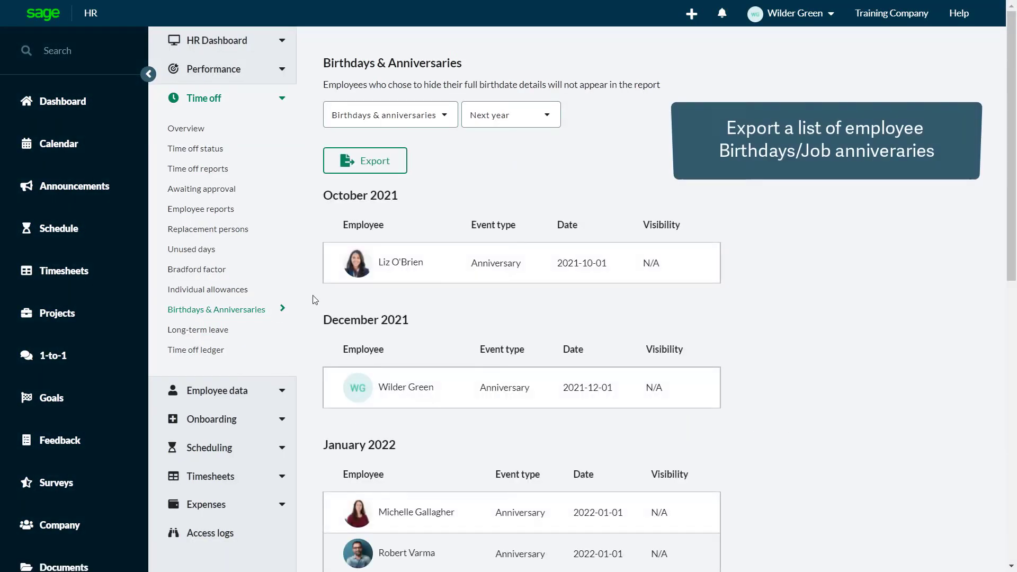
pyautogui.click(447, 126)
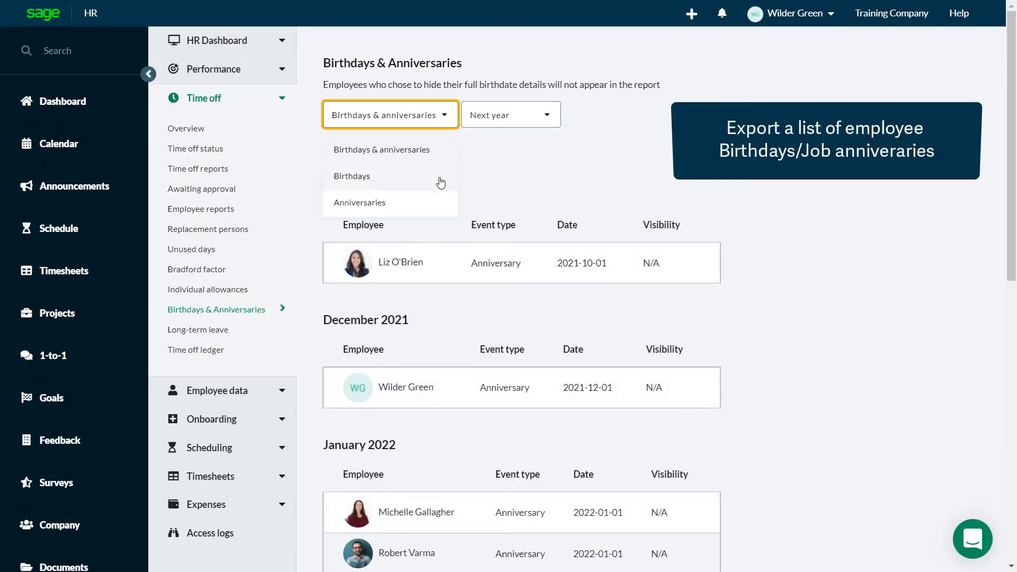
pyautogui.click(434, 201)
pyautogui.click(515, 122)
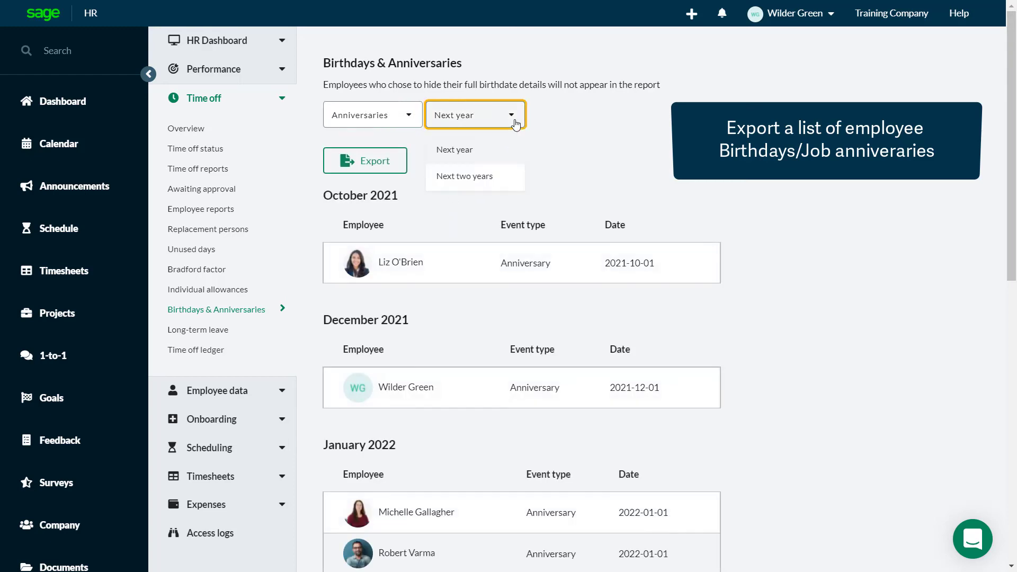
pyautogui.click(515, 180)
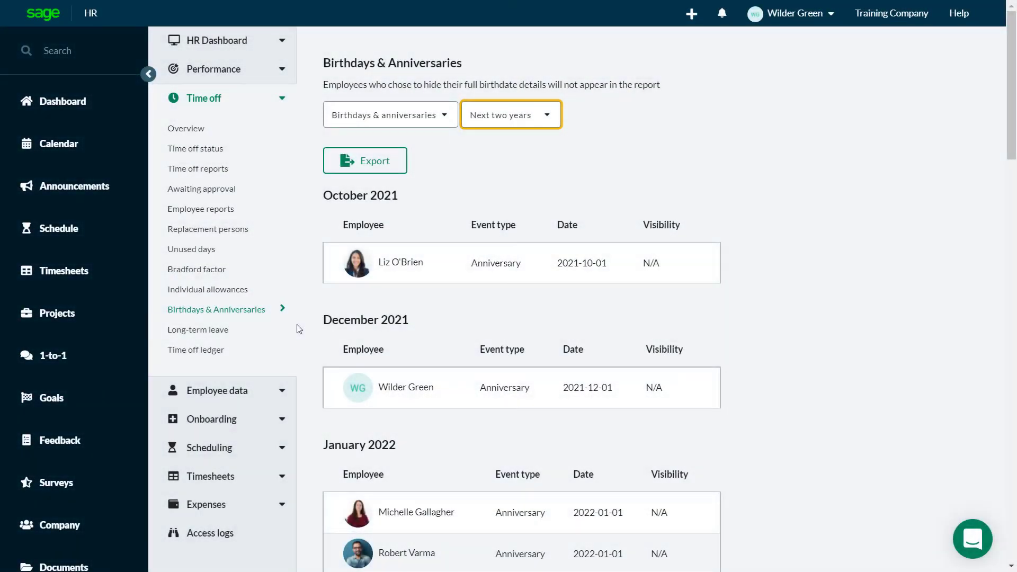
# Review previous long-term leave, the resubmission and replacement approval lists, then open Replacement persons
pyautogui.click(281, 333)
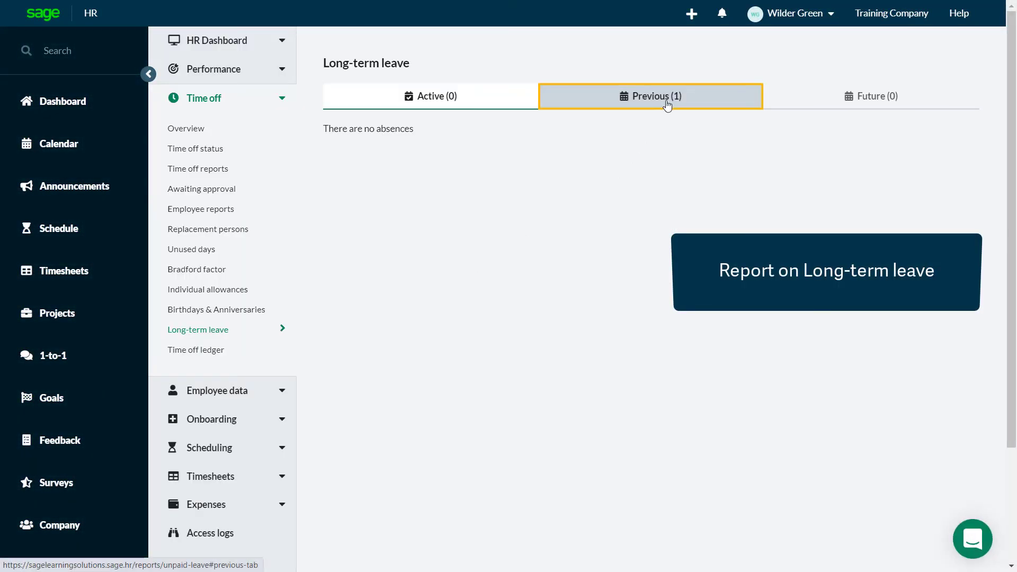
pyautogui.click(667, 103)
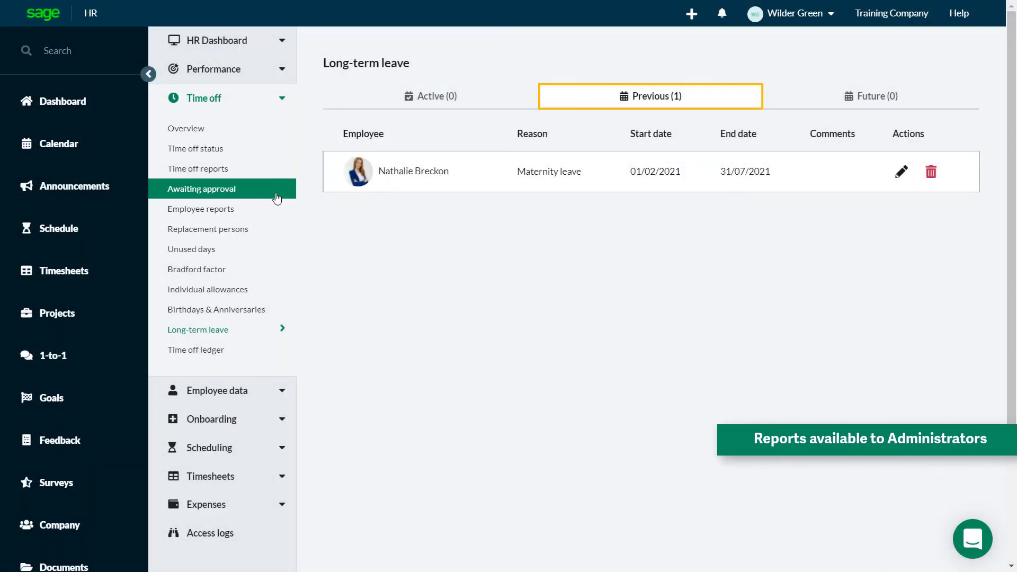
pyautogui.click(275, 194)
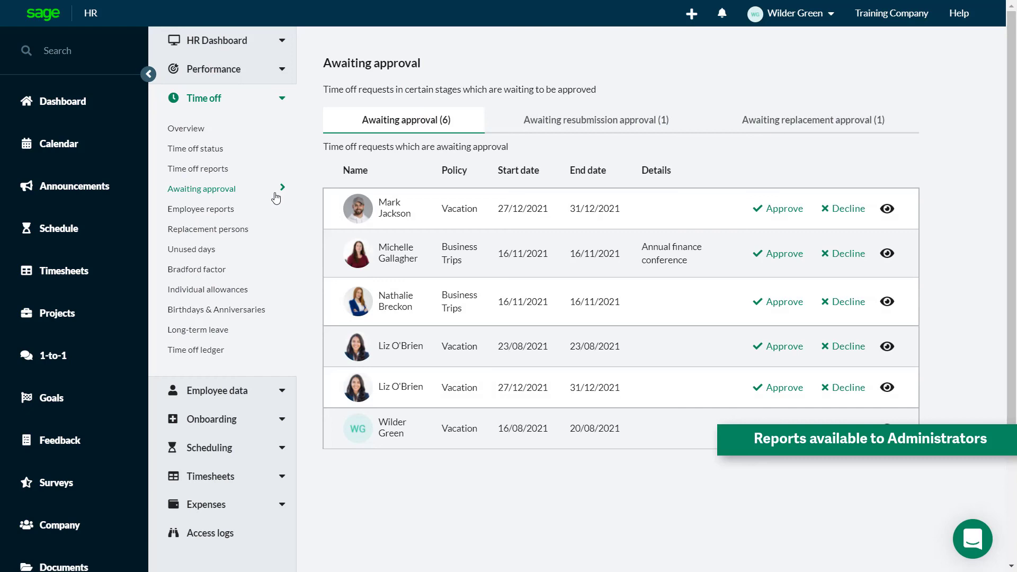
pyautogui.click(553, 130)
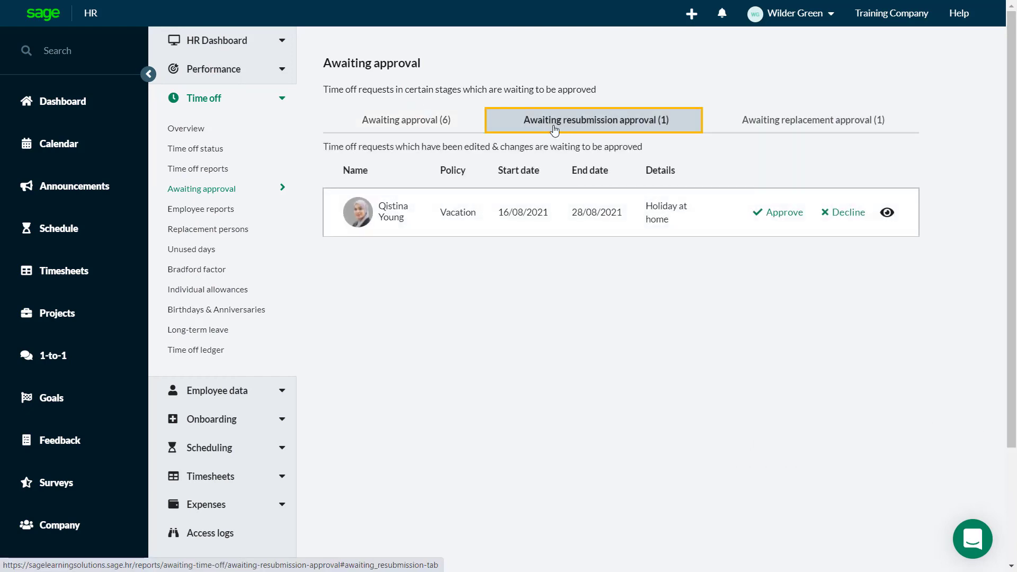
pyautogui.click(765, 124)
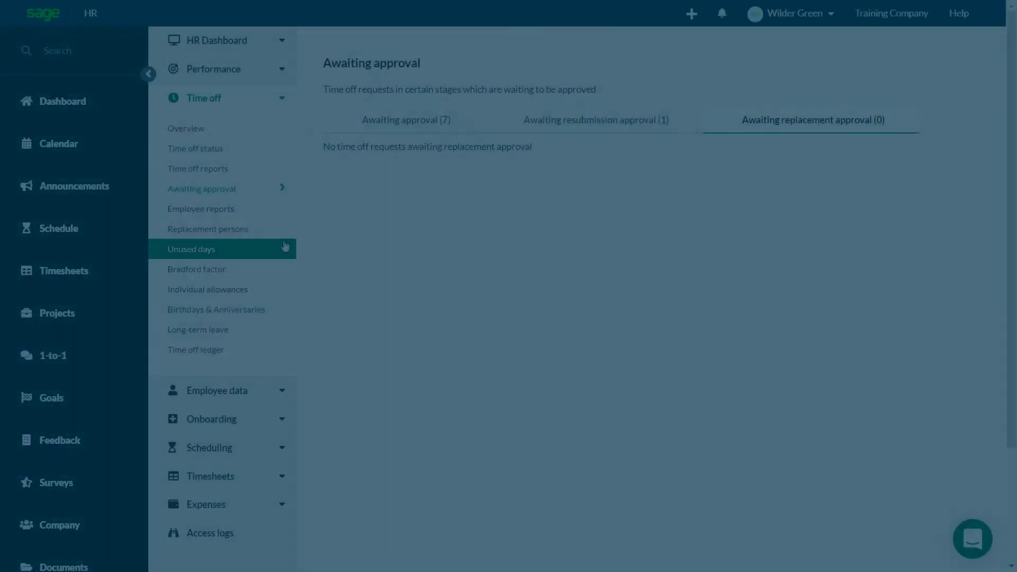
pyautogui.click(268, 236)
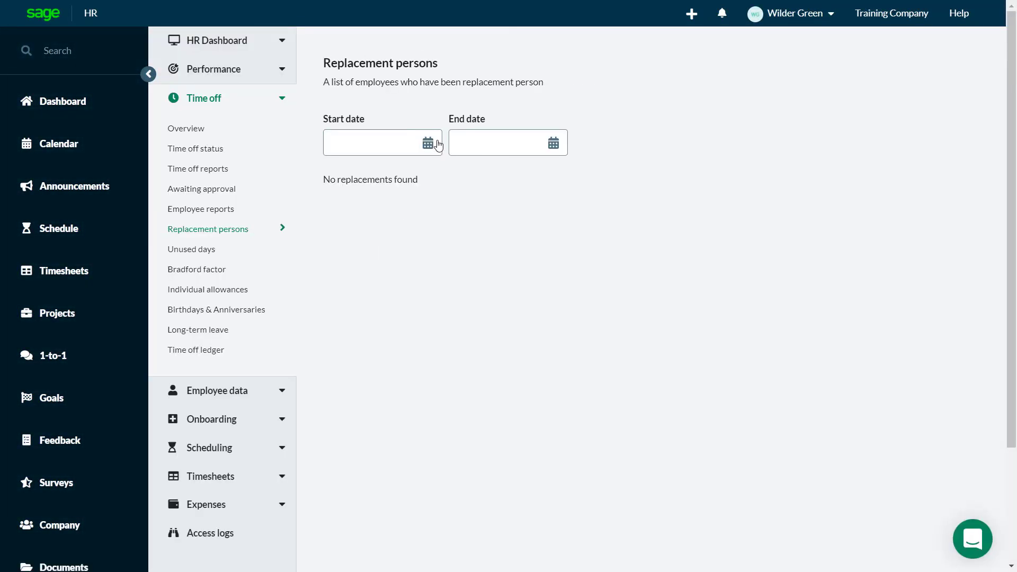
# Set the replacement persons date range from 01/01/2021 to 31/12/2021
pyautogui.click(428, 142)
pyautogui.click(514, 194)
pyautogui.click(501, 215)
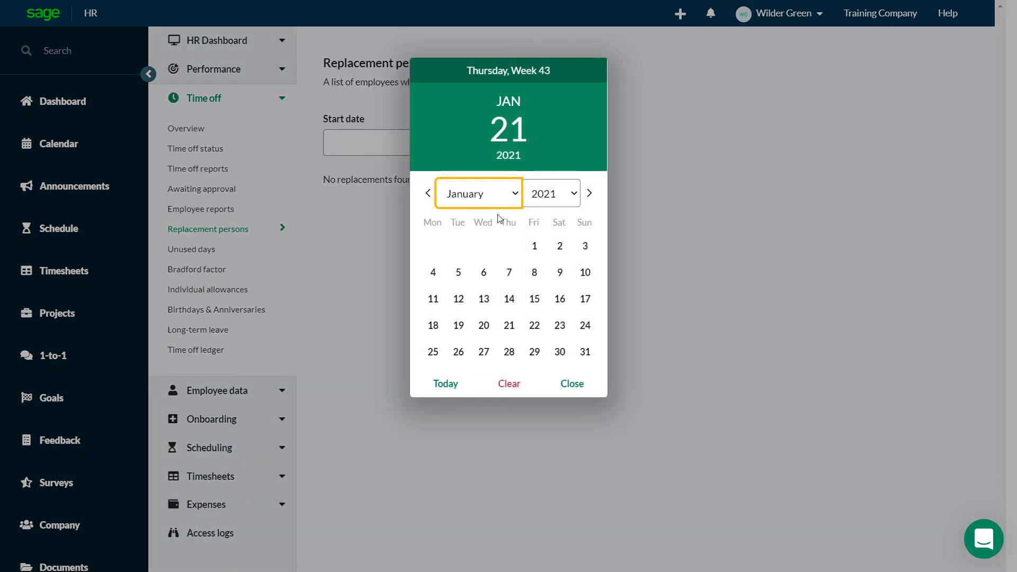
pyautogui.click(534, 247)
pyautogui.click(554, 142)
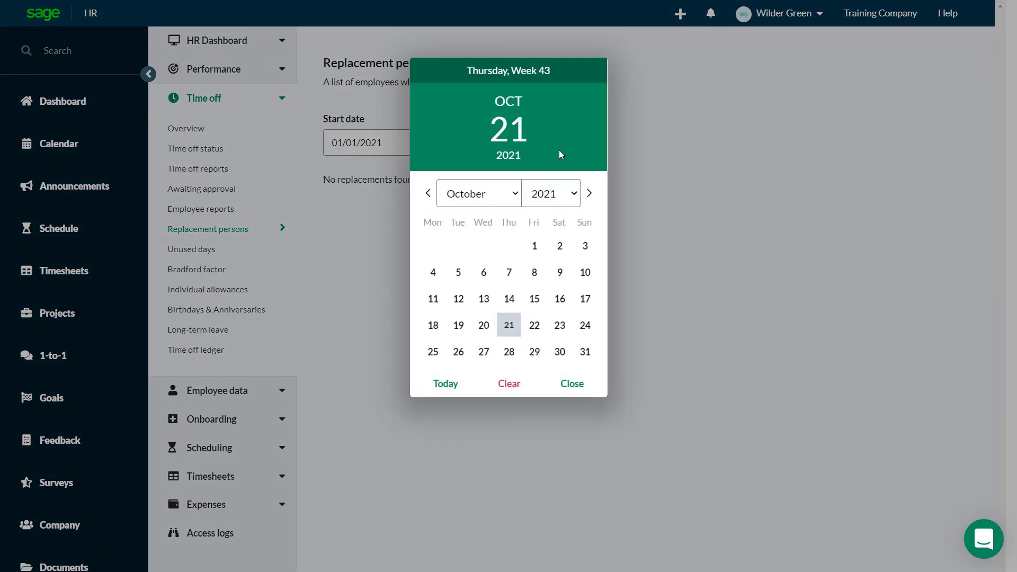
pyautogui.click(519, 197)
pyautogui.click(509, 359)
pyautogui.click(533, 351)
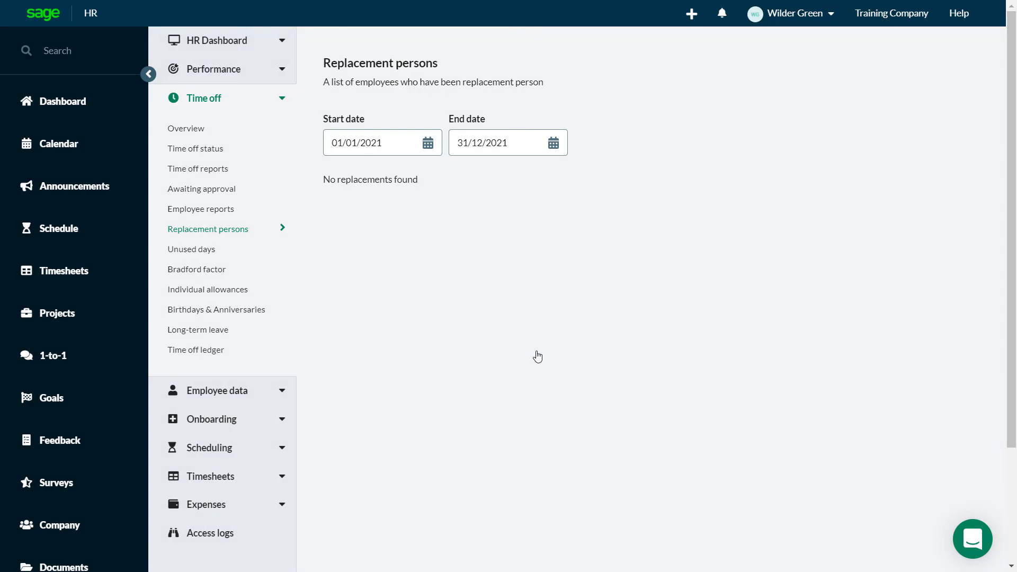